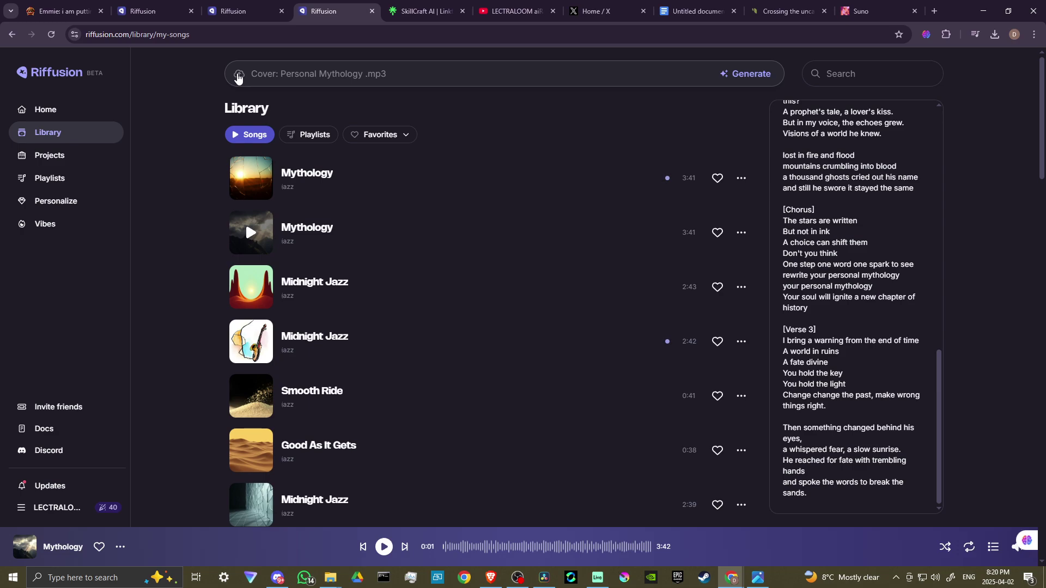
- Open the Upload guide in the documentation and read how to upload and transform an audio file
{"action": "left_click", "coordinate": [238, 75]}
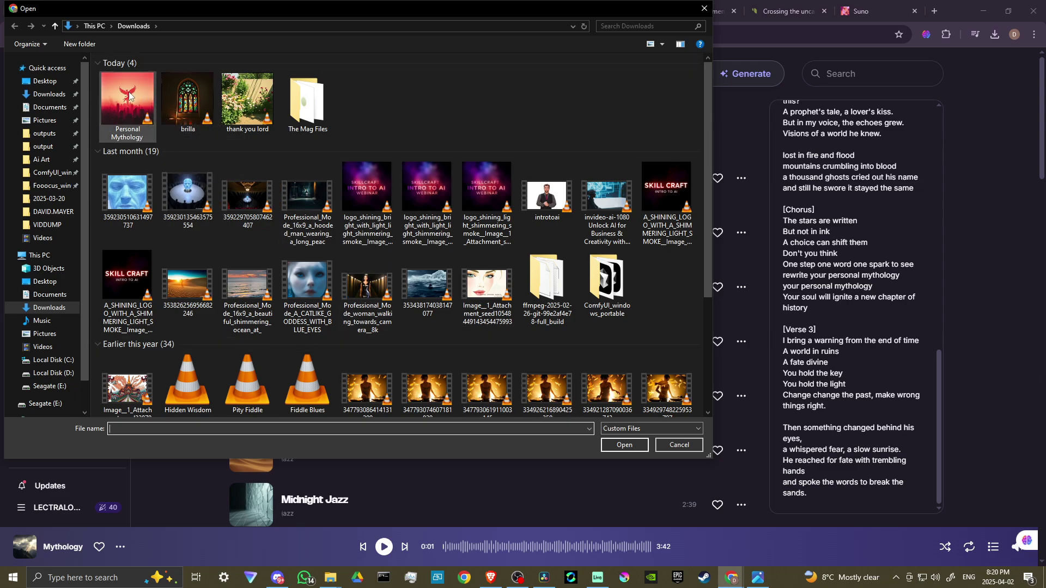
{"action": "left_click", "coordinate": [669, 443]}
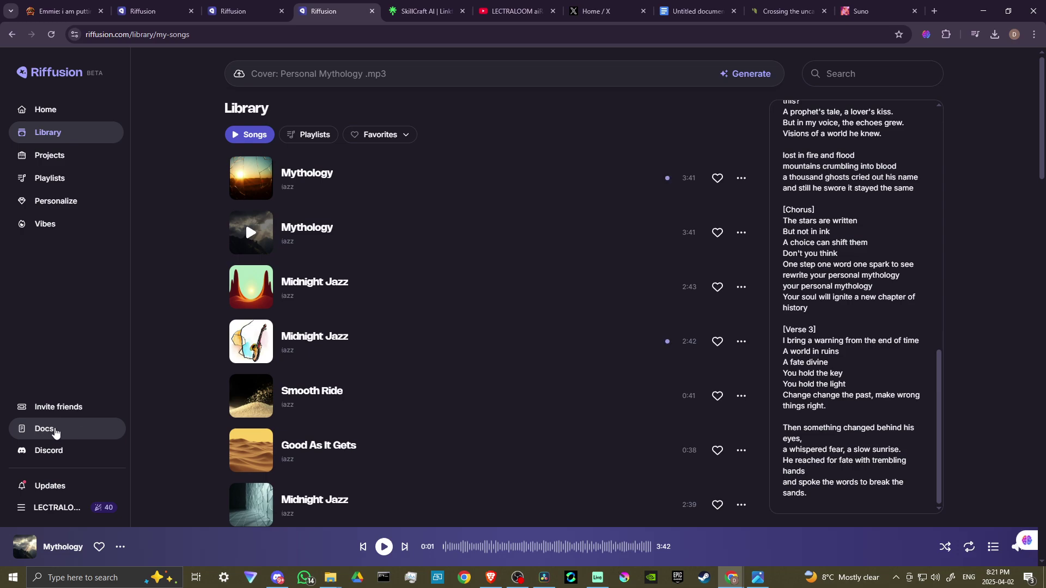
{"action": "left_click", "coordinate": [54, 432]}
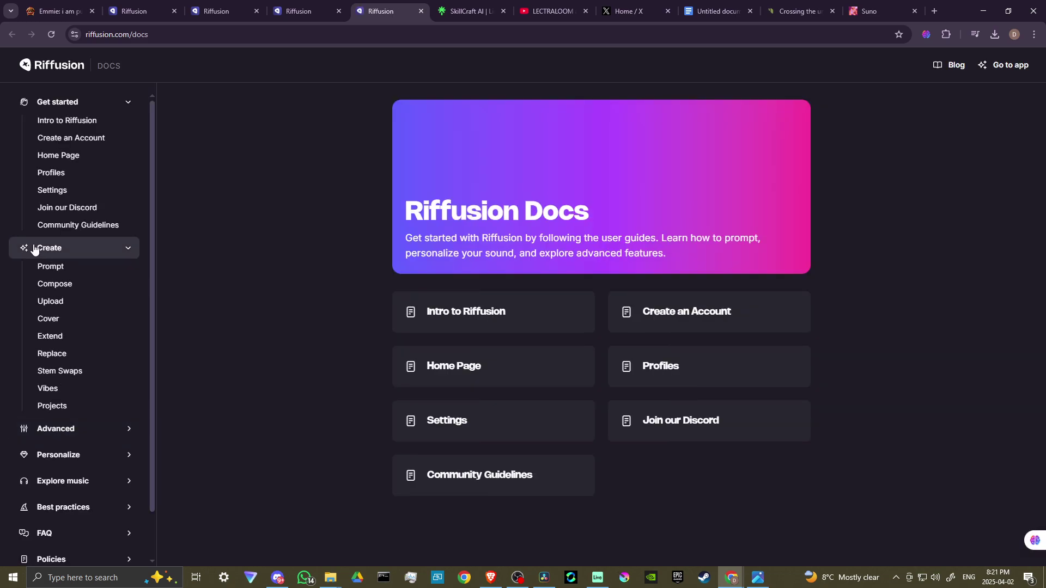
{"action": "left_click", "coordinate": [49, 305]}
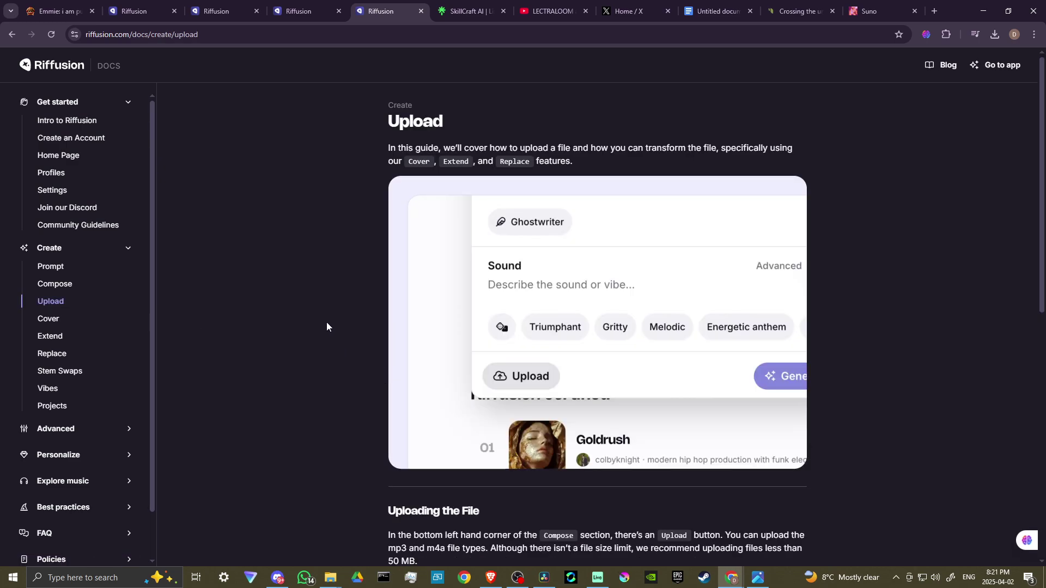
{"action": "scroll", "coordinate": [355, 384], "scroll_direction": "down", "scroll_amount": 9}
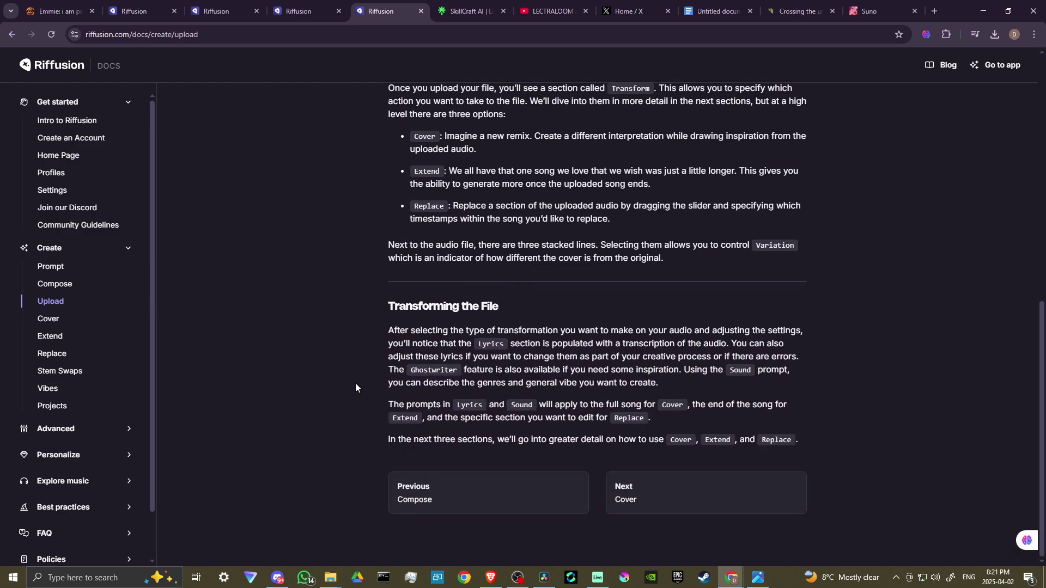
{"action": "scroll", "coordinate": [355, 388], "scroll_direction": "up", "scroll_amount": 4}
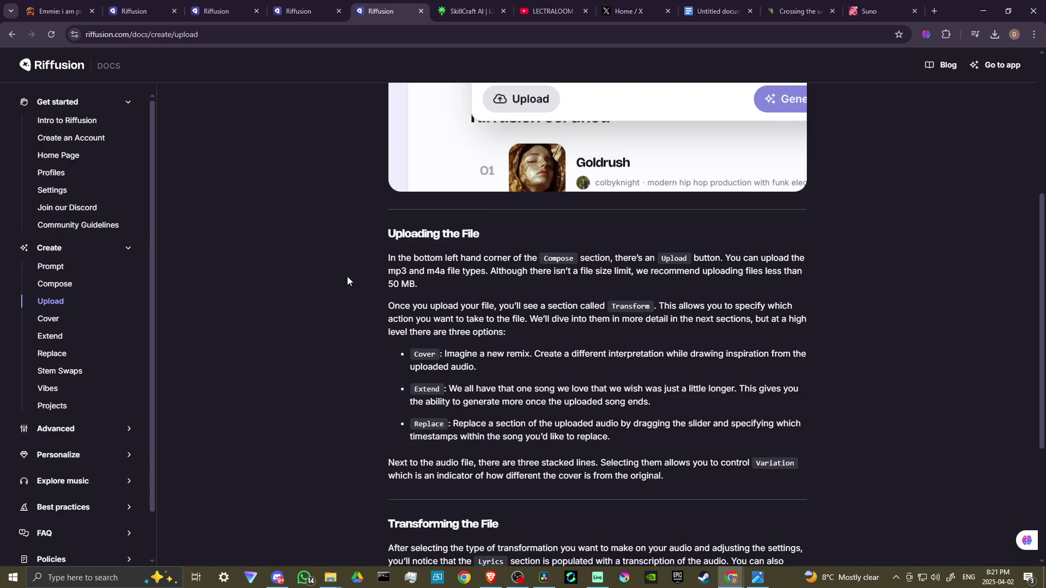
- Return to the Riffusion app and upload the Personal Mythology audio file from Downloads into the song composer
{"action": "left_click", "coordinate": [58, 68]}
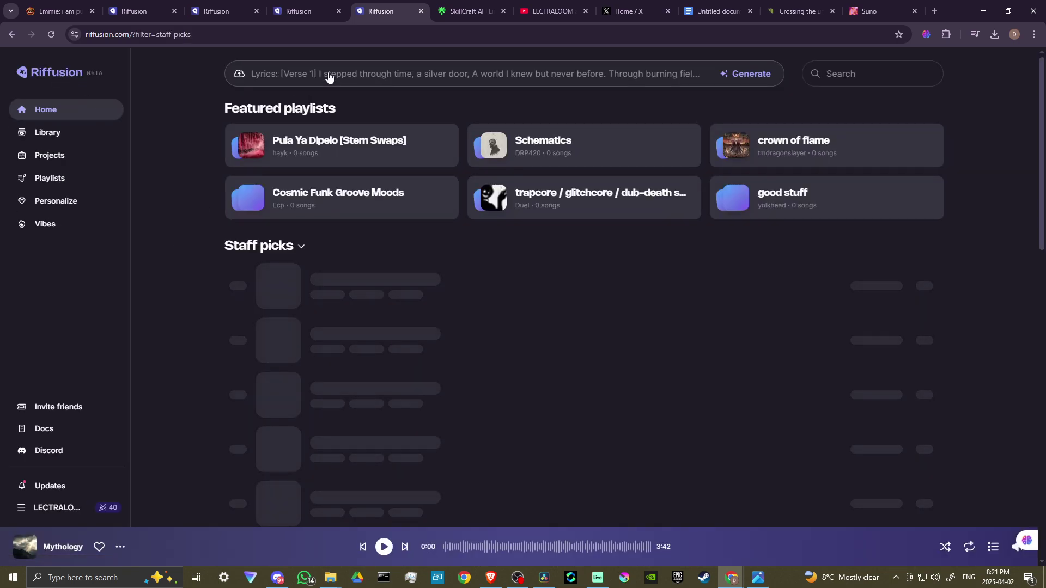
{"action": "left_click", "coordinate": [326, 79]}
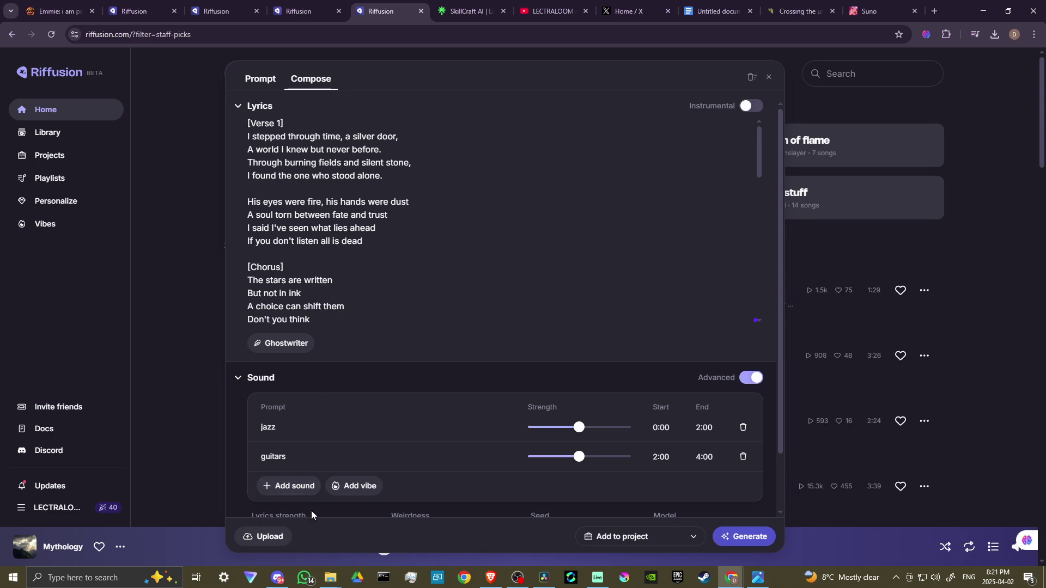
{"action": "left_click", "coordinate": [263, 537]}
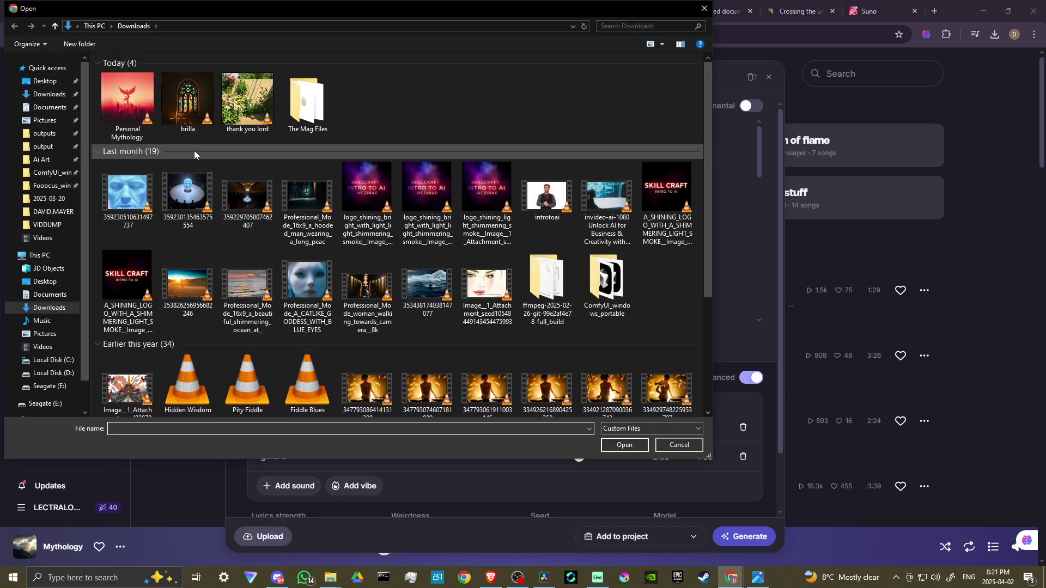
{"action": "double_click", "coordinate": [138, 96]}
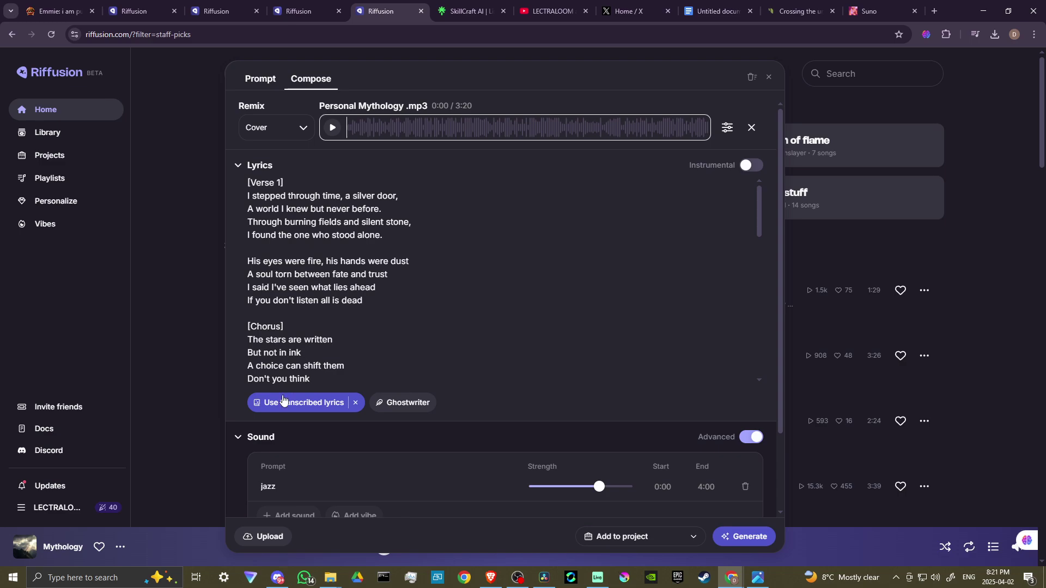
- Examine the lyrics, sound settings and available remix modes for the uploaded track
{"action": "scroll", "coordinate": [284, 320], "scroll_direction": "down", "scroll_amount": 15}
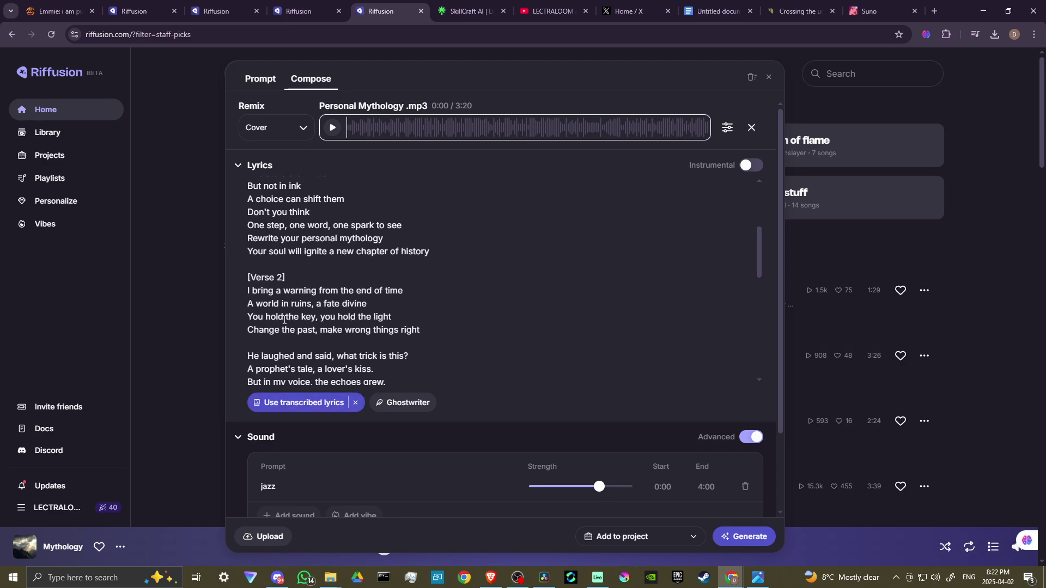
{"action": "scroll", "coordinate": [285, 320], "scroll_direction": "down", "scroll_amount": 2}
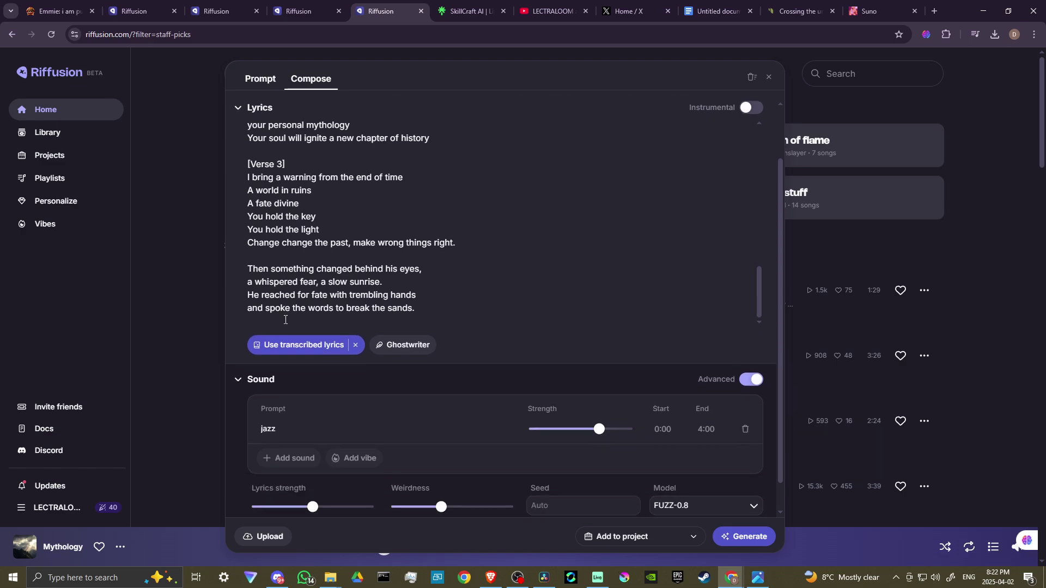
{"action": "scroll", "coordinate": [400, 230], "scroll_direction": "up", "scroll_amount": 5}
{"action": "scroll", "coordinate": [465, 231], "scroll_direction": "up", "scroll_amount": 3}
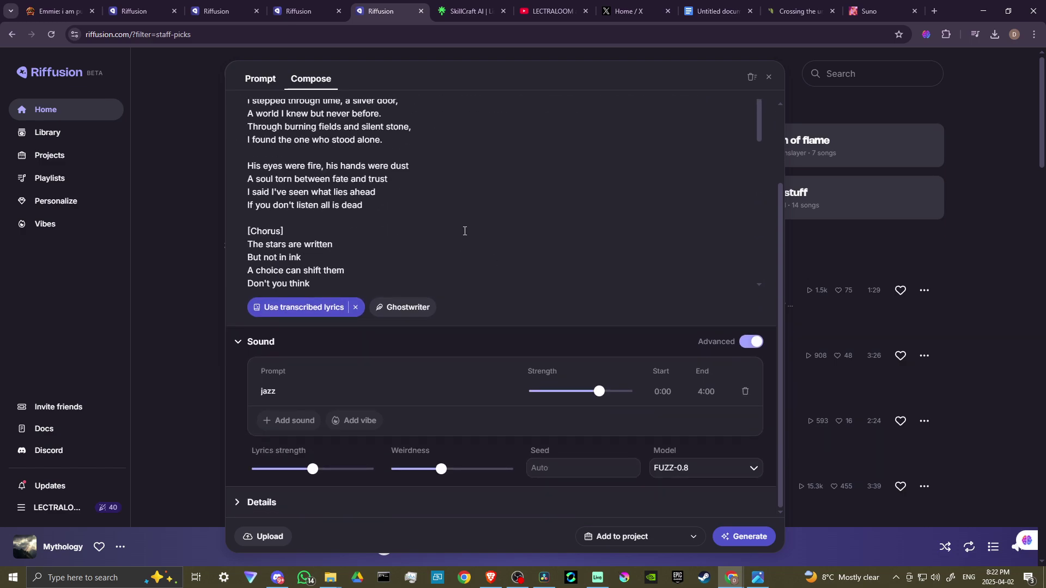
{"action": "scroll", "coordinate": [507, 247], "scroll_direction": "up", "scroll_amount": 2}
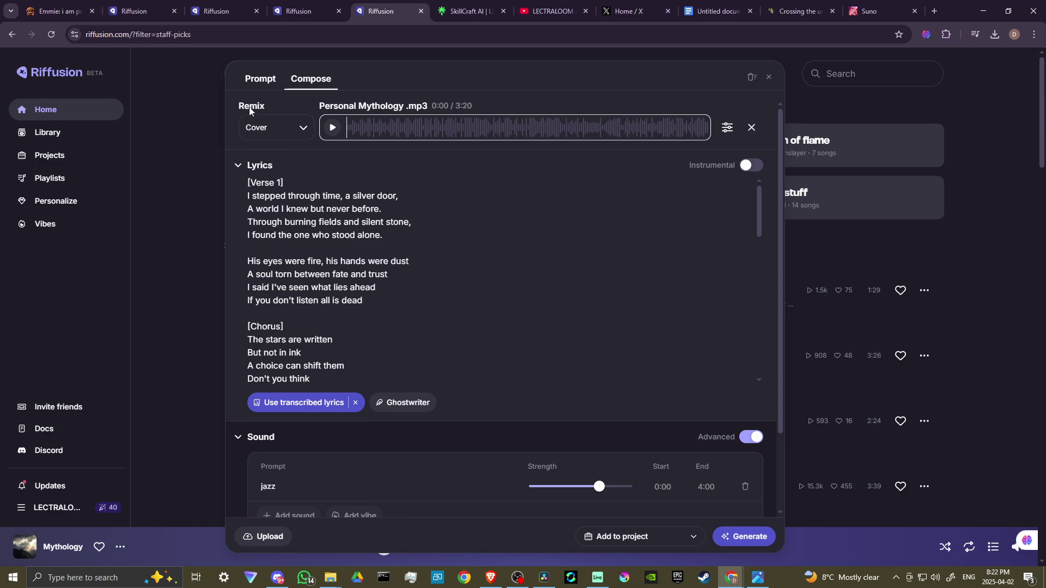
{"action": "left_click", "coordinate": [297, 128]}
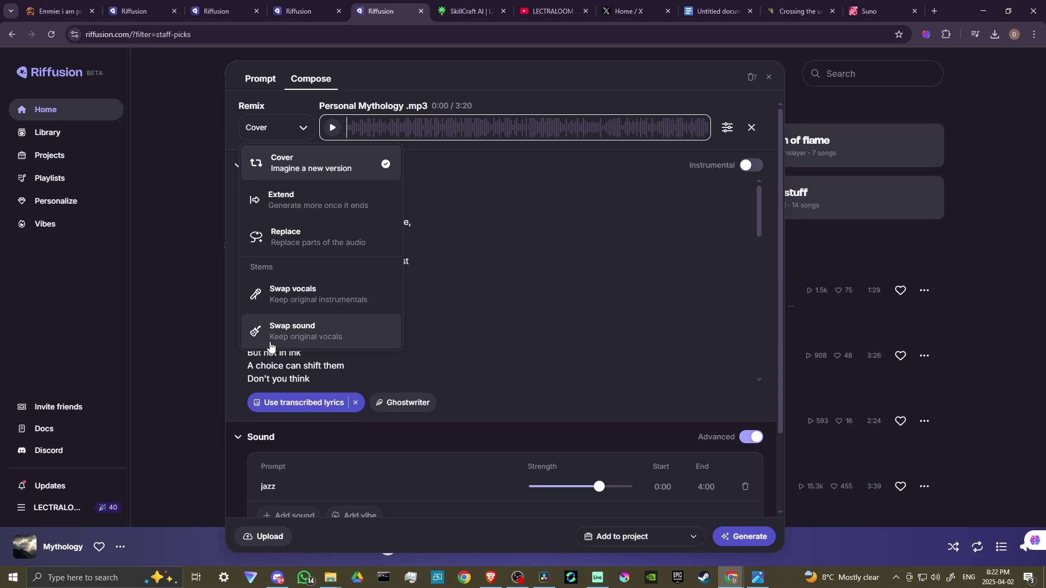
{"action": "left_click", "coordinate": [541, 207]}
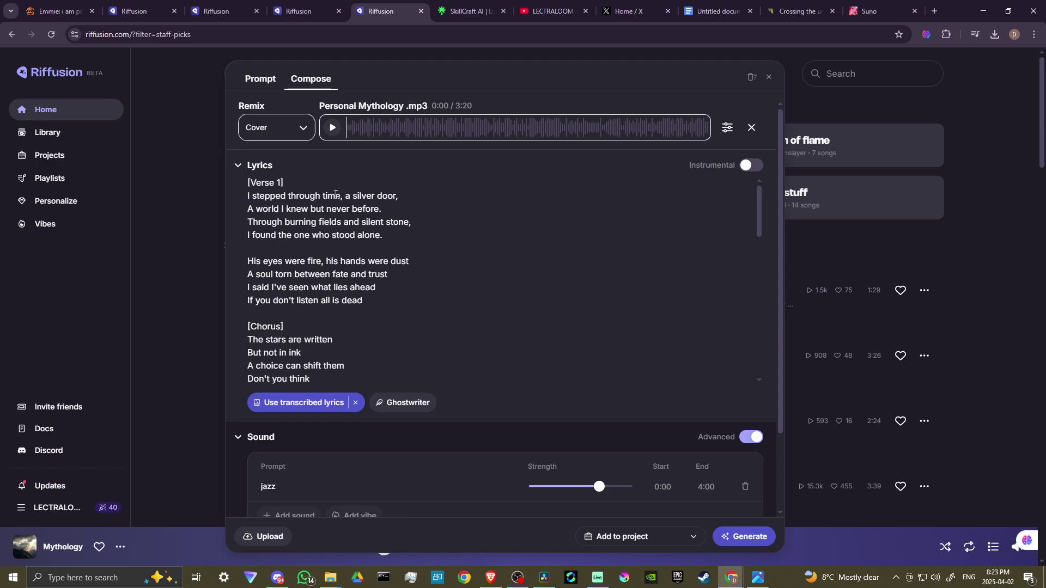
- Delete the [Verse 1], first [Chorus] and [Verse 2] section tags from the lyrics
{"action": "left_click_drag", "start_coordinate": [291, 181], "coordinate": [249, 185]}
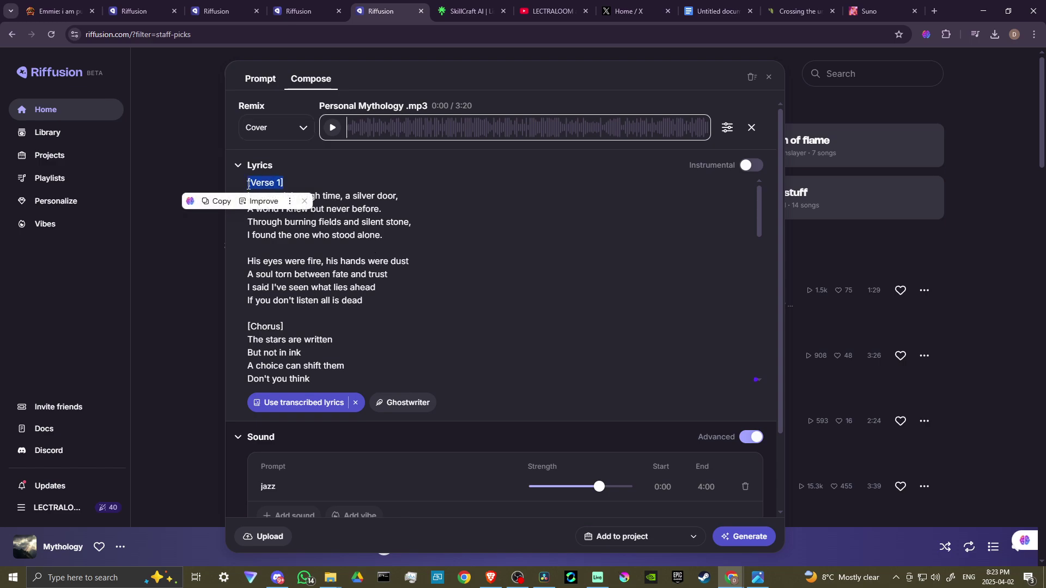
{"action": "key", "text": "BackSpace"}
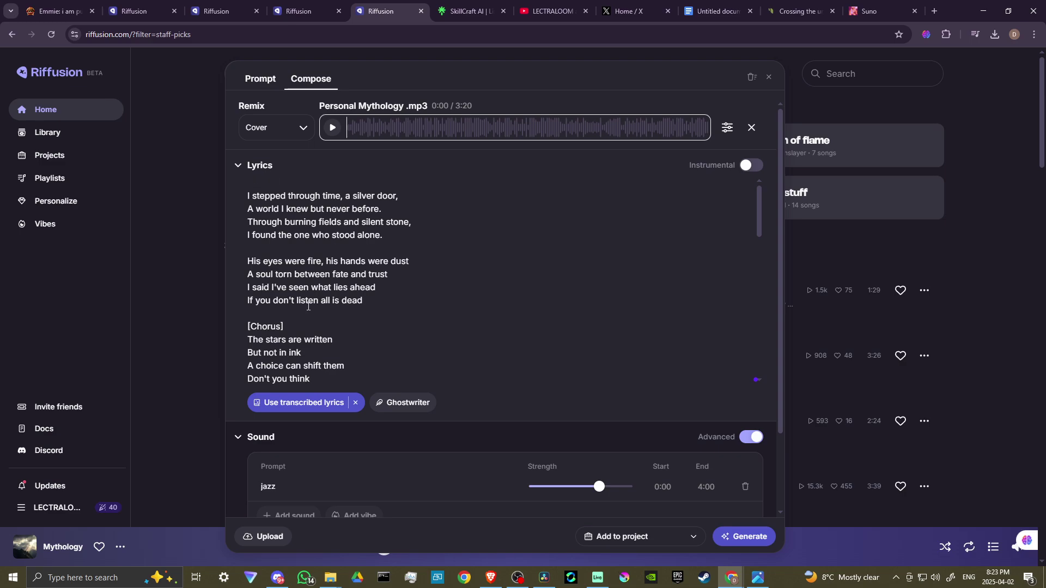
{"action": "left_click_drag", "start_coordinate": [293, 328], "coordinate": [249, 327]}
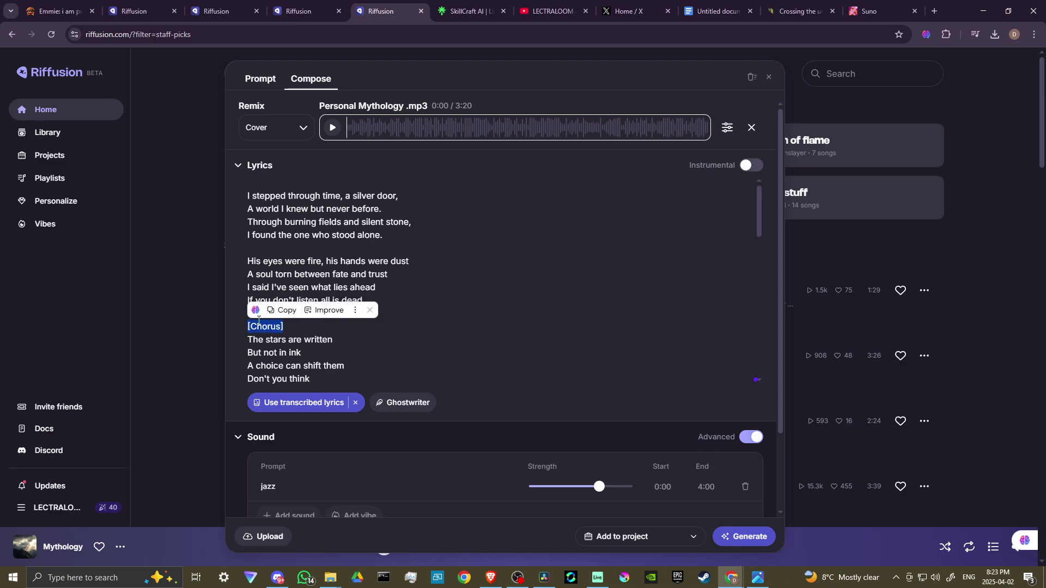
{"action": "key", "text": "BackSpace"}
{"action": "scroll", "coordinate": [284, 299], "scroll_direction": "down", "scroll_amount": 3}
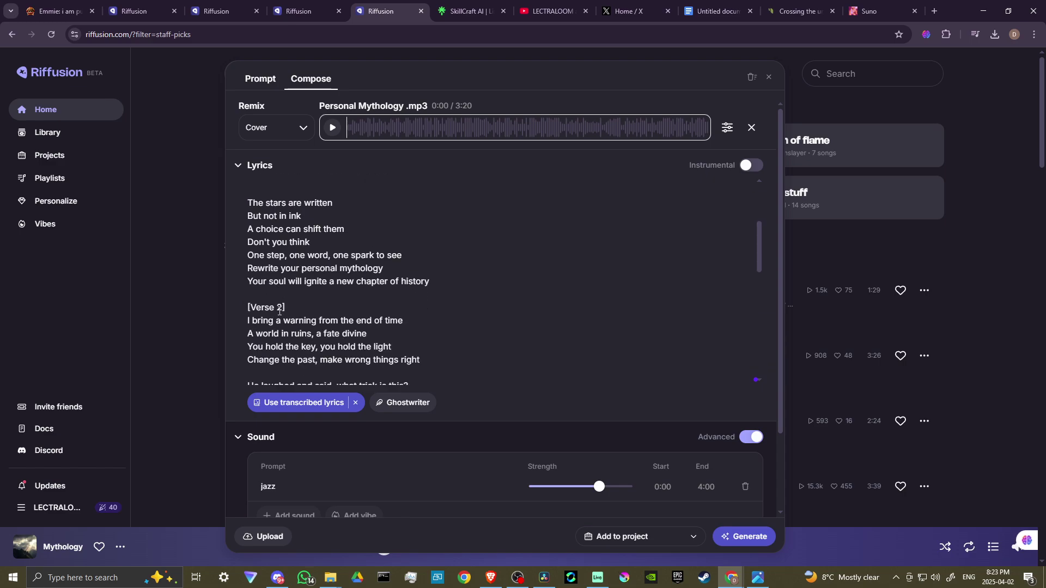
{"action": "left_click_drag", "start_coordinate": [299, 277], "coordinate": [249, 281]}
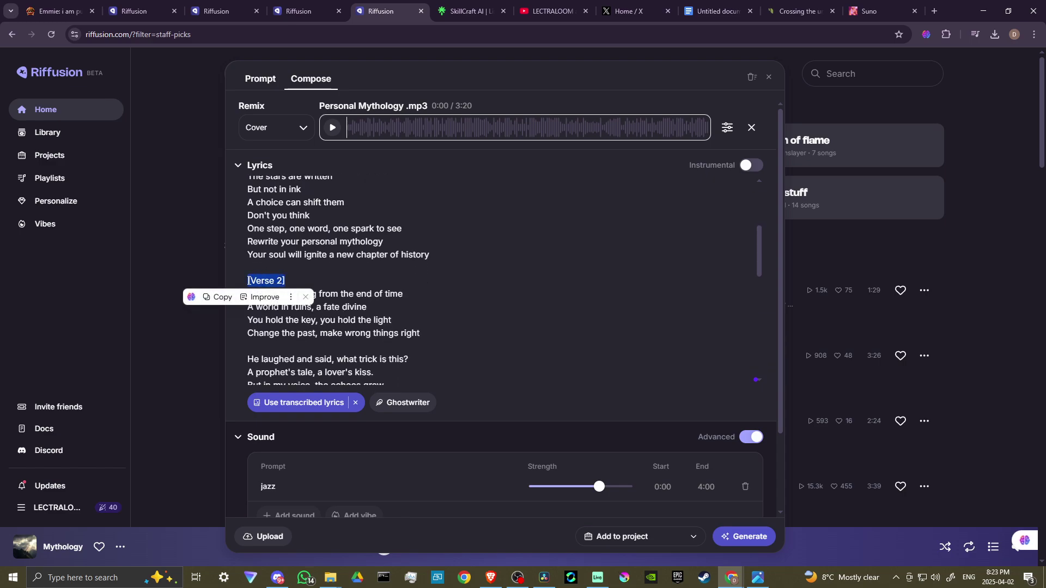
{"action": "key", "text": "BackSpace"}
- Delete the second [Chorus] tag and the [Verse 3] tag from the lyrics
{"action": "scroll", "coordinate": [490, 277], "scroll_direction": "down", "scroll_amount": 4}
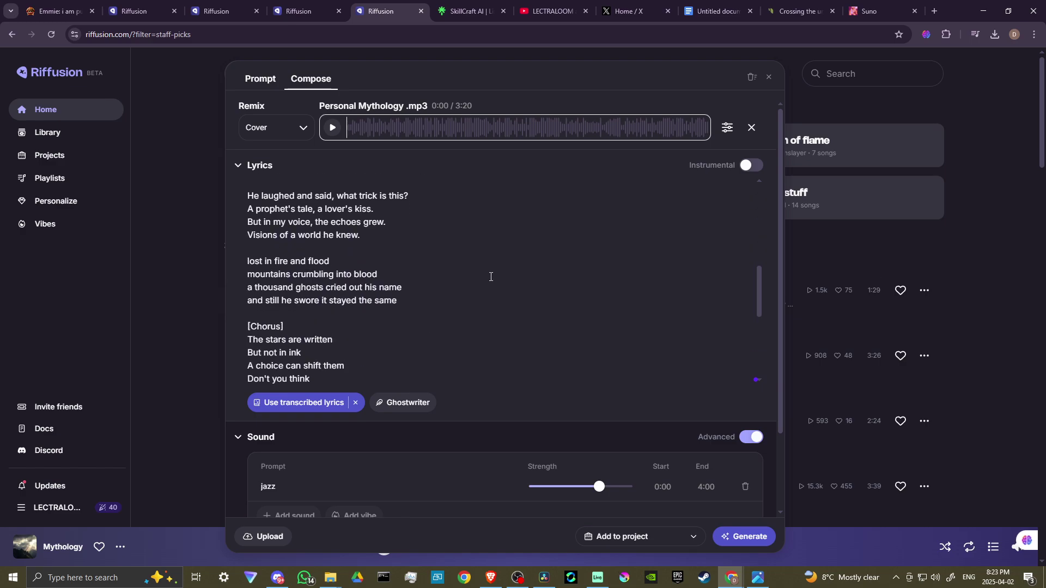
{"action": "scroll", "coordinate": [382, 245], "scroll_direction": "down", "scroll_amount": 1}
{"action": "left_click_drag", "start_coordinate": [283, 217], "coordinate": [249, 216]}
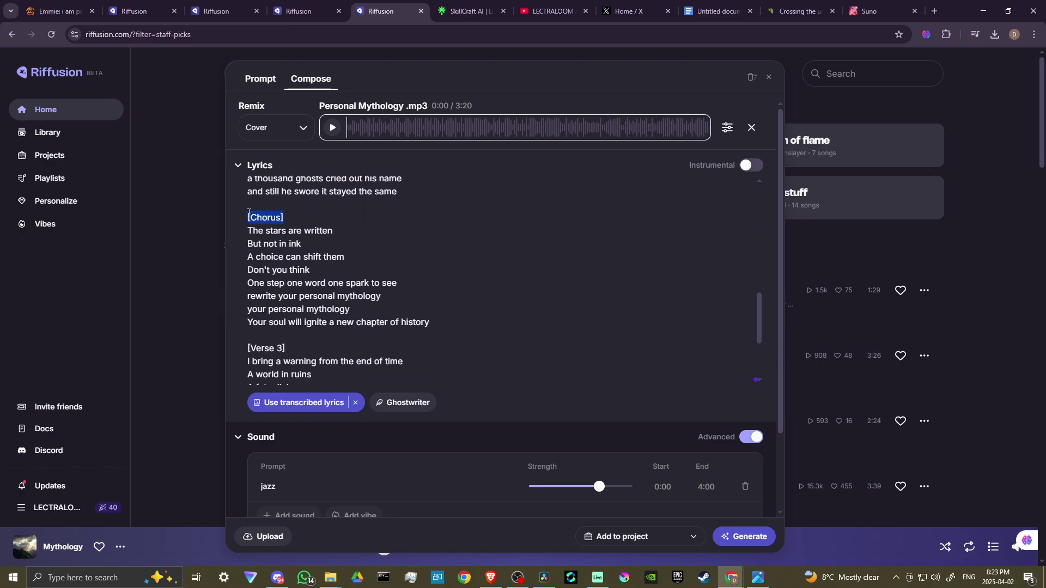
{"action": "key", "text": "BackSpace"}
{"action": "scroll", "coordinate": [283, 256], "scroll_direction": "down", "scroll_amount": 2}
{"action": "scroll", "coordinate": [291, 267], "scroll_direction": "up", "scroll_amount": 1}
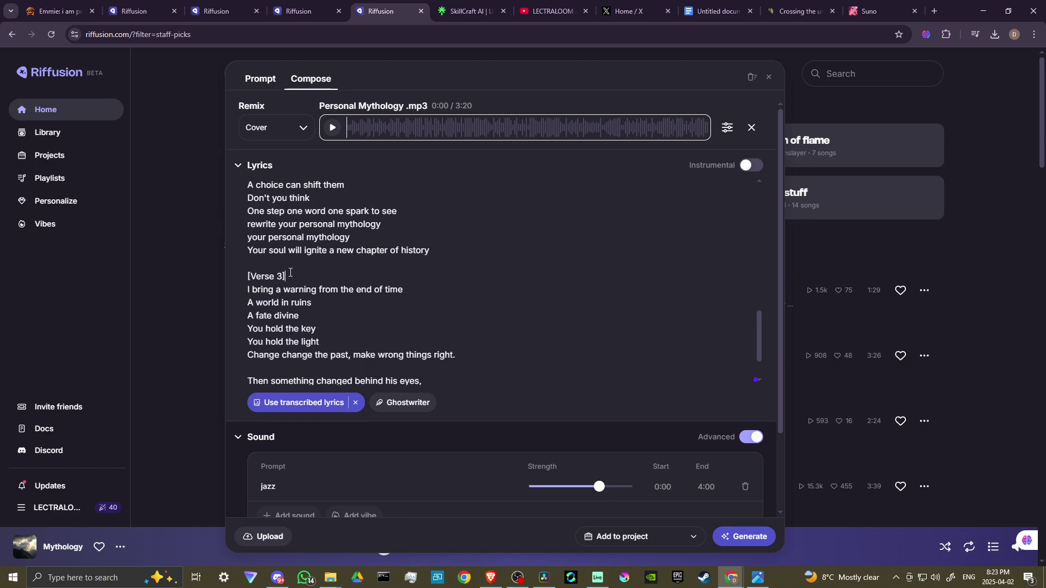
{"action": "left_click_drag", "start_coordinate": [287, 275], "coordinate": [249, 272]}
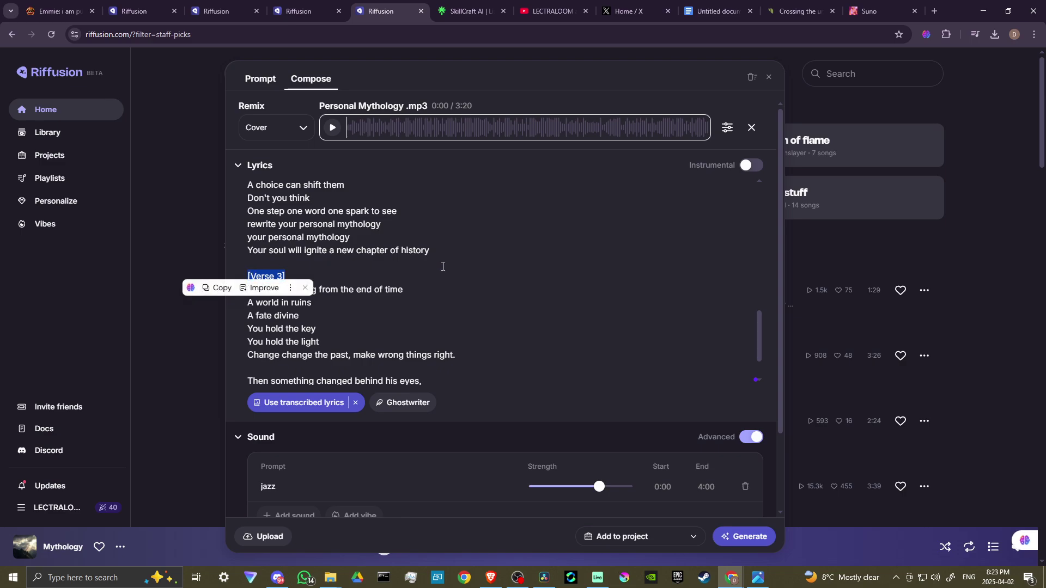
{"action": "key", "text": "BackSpace"}
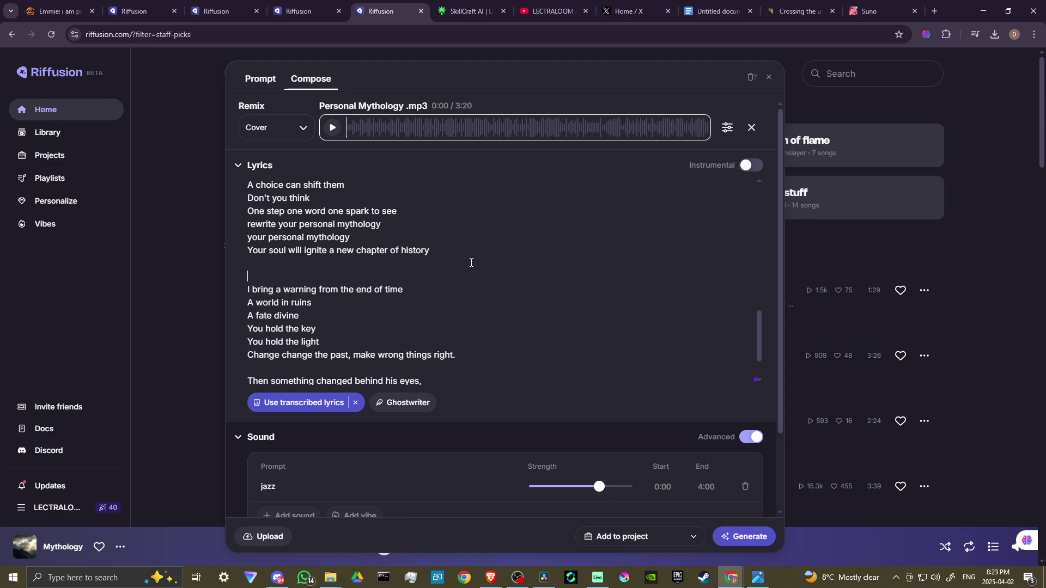
- Review the edited lyrics for leftover section tags and check the sound settings before generating
{"action": "scroll", "coordinate": [472, 263], "scroll_direction": "down", "scroll_amount": 1}
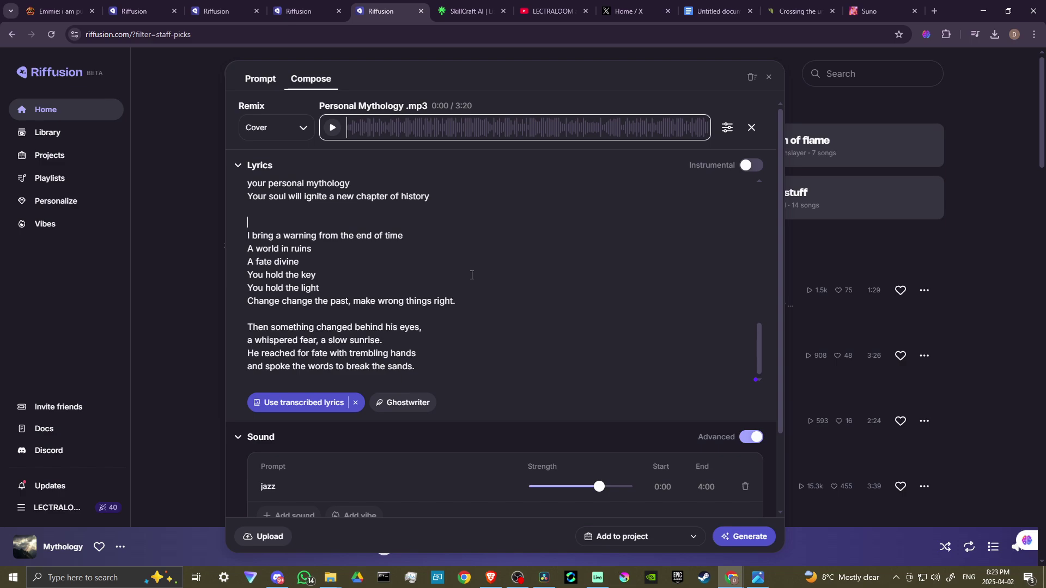
{"action": "scroll", "coordinate": [472, 273], "scroll_direction": "up", "scroll_amount": 2}
{"action": "scroll", "coordinate": [472, 273], "scroll_direction": "down", "scroll_amount": 2}
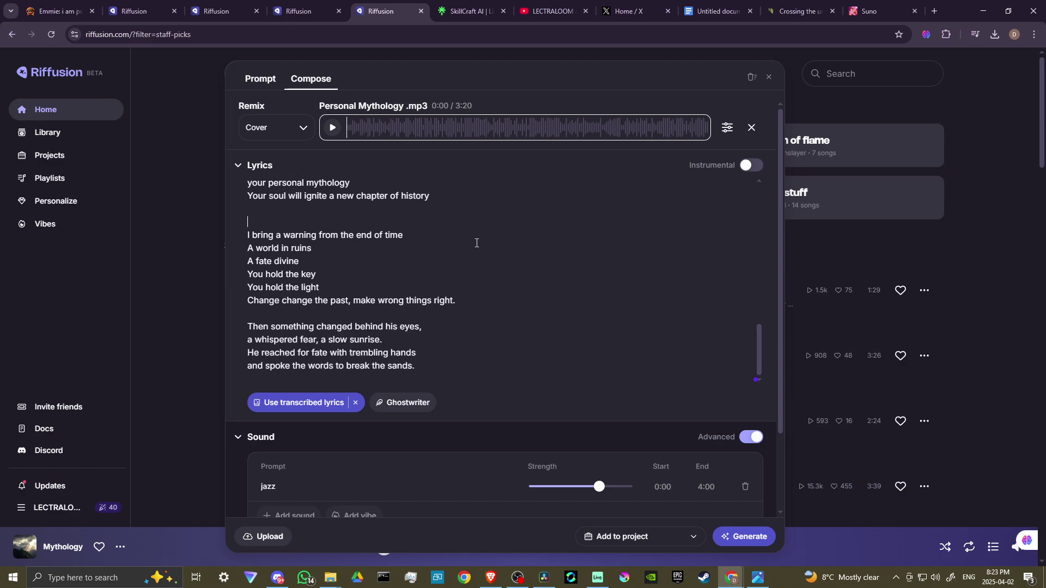
{"action": "scroll", "coordinate": [480, 261], "scroll_direction": "down", "scroll_amount": 3}
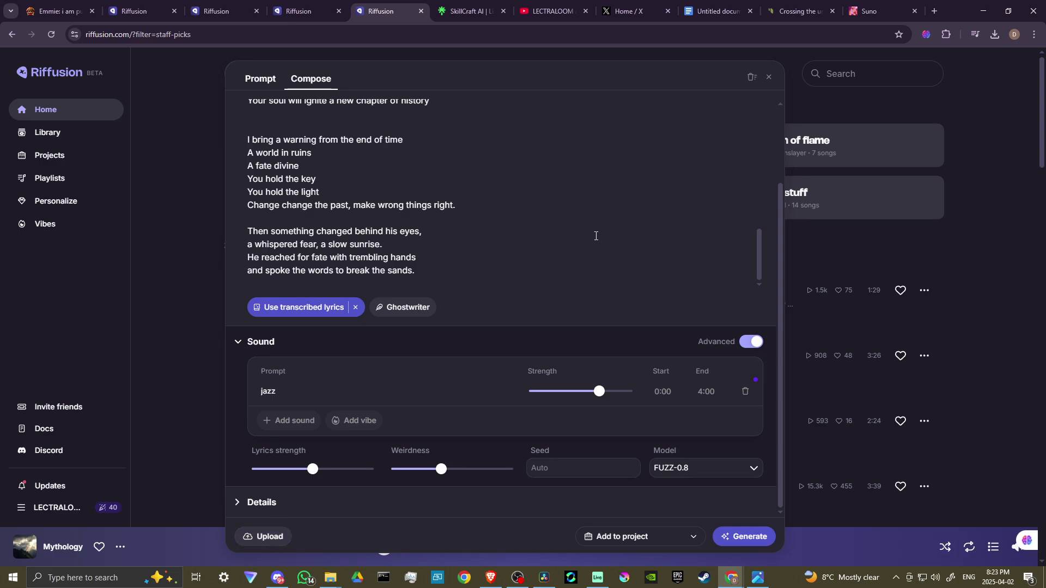
{"action": "scroll", "coordinate": [516, 262], "scroll_direction": "up", "scroll_amount": 1}
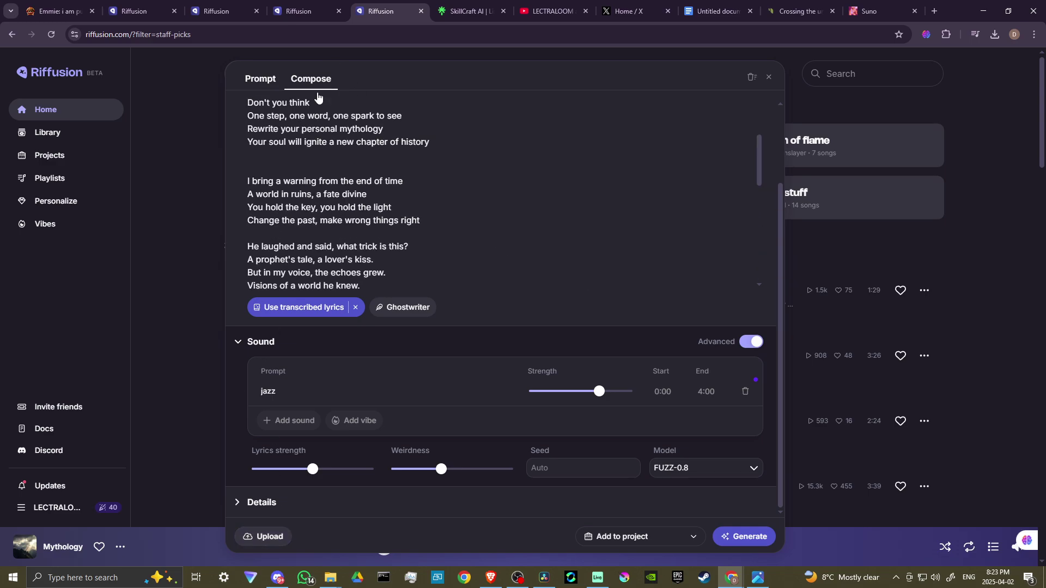
{"action": "scroll", "coordinate": [509, 216], "scroll_direction": "up", "scroll_amount": 2}
{"action": "key", "text": "ctrl+z"}
{"action": "key", "text": "ctrl+z"}
{"action": "key", "text": "ctrl+z"}
{"action": "key", "text": "ctrl+z"}
{"action": "key", "text": "ctrl+z"}
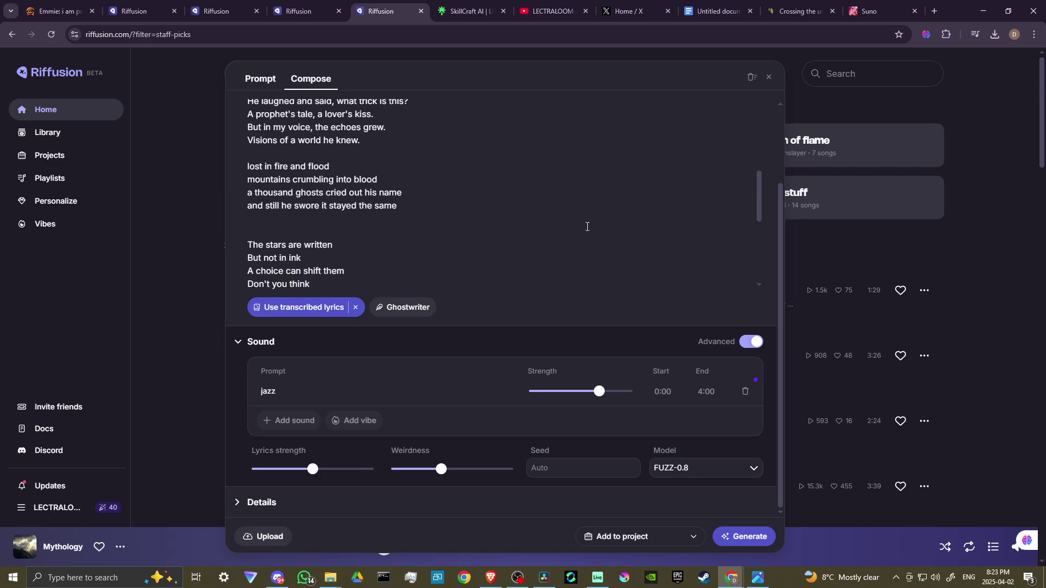
{"action": "scroll", "coordinate": [567, 218], "scroll_direction": "down", "scroll_amount": 1}
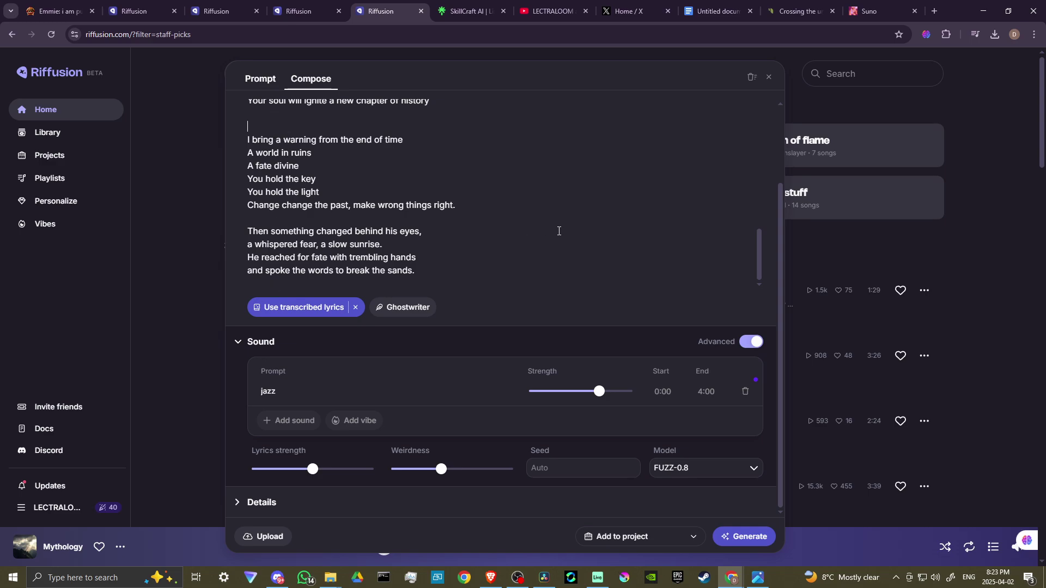
{"action": "scroll", "coordinate": [558, 230], "scroll_direction": "down", "scroll_amount": 1}
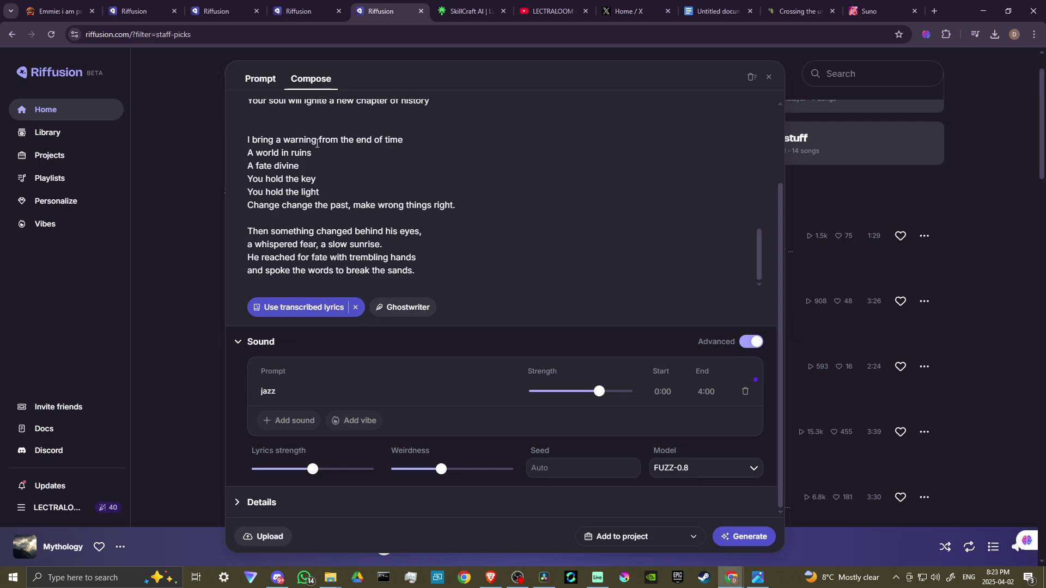
{"action": "scroll", "coordinate": [533, 260], "scroll_direction": "down", "scroll_amount": 1}
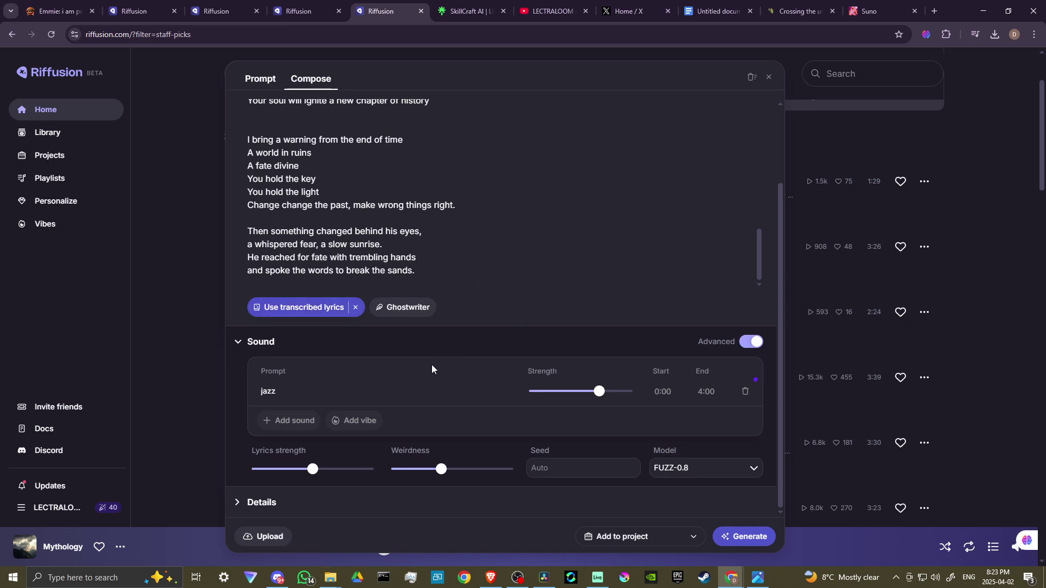
{"action": "scroll", "coordinate": [428, 370], "scroll_direction": "down", "scroll_amount": 2}
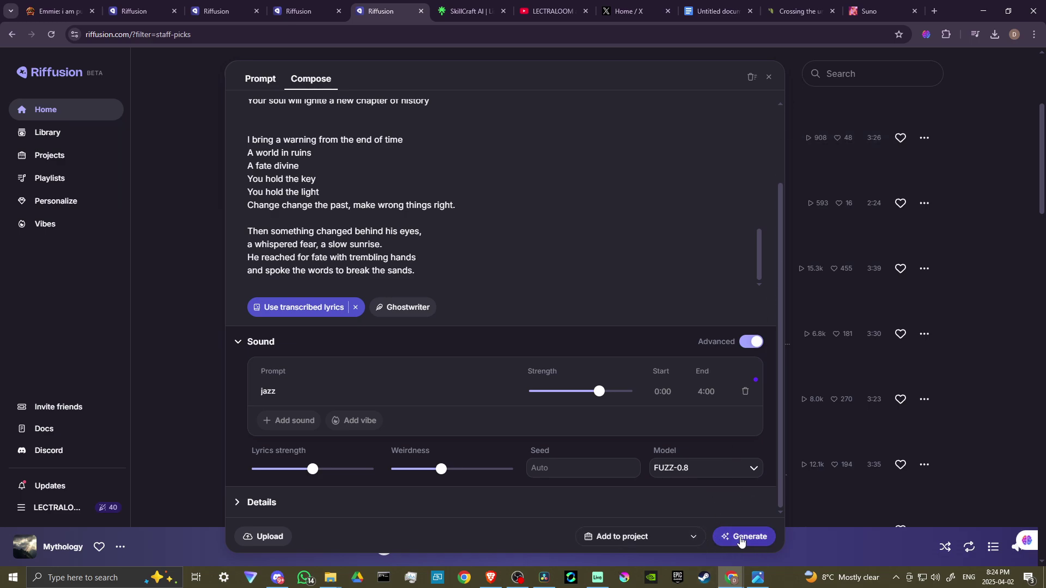
- Close the composer and play the second Mythology jazz cover listed in the song library
{"action": "left_click", "coordinate": [767, 79]}
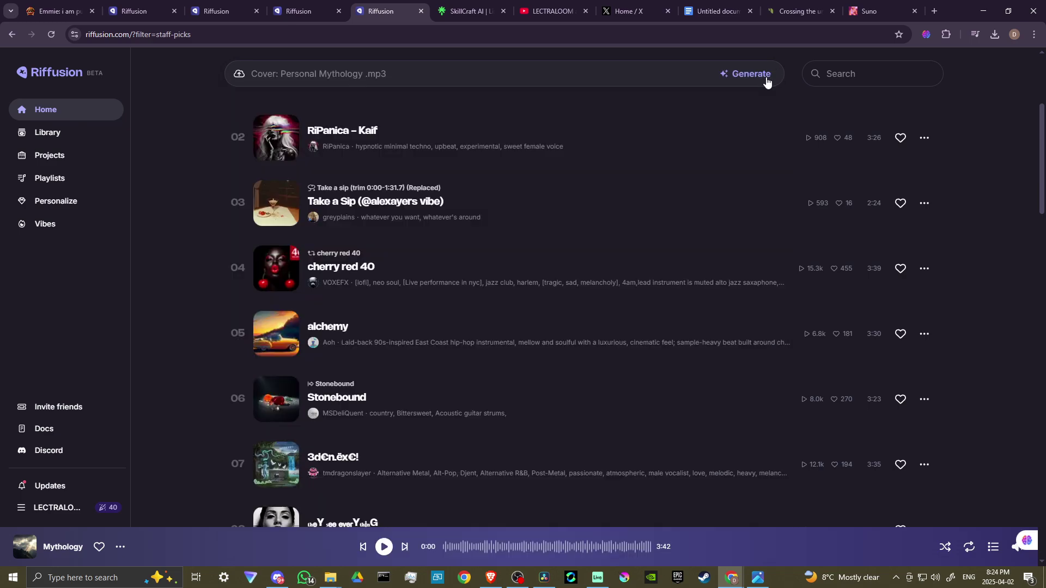
{"action": "left_click", "coordinate": [46, 132]}
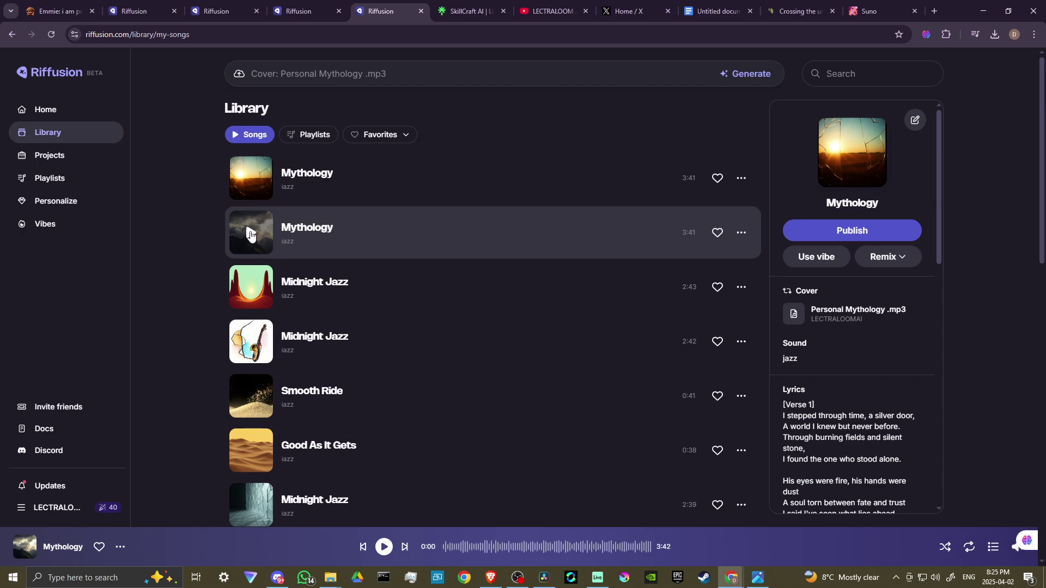
{"action": "left_click", "coordinate": [250, 234]}
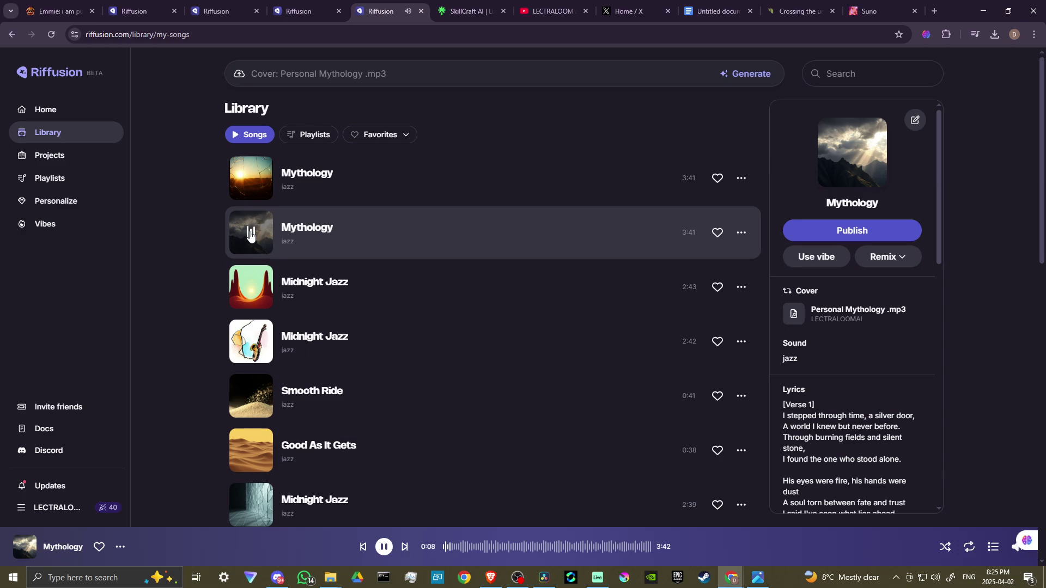
- Read along with the Mythology cover's lyrics in its song details during playback, and pause the song
{"action": "scroll", "coordinate": [490, 316], "scroll_direction": "down", "scroll_amount": 1}
{"action": "scroll", "coordinate": [905, 401], "scroll_direction": "down", "scroll_amount": 1}
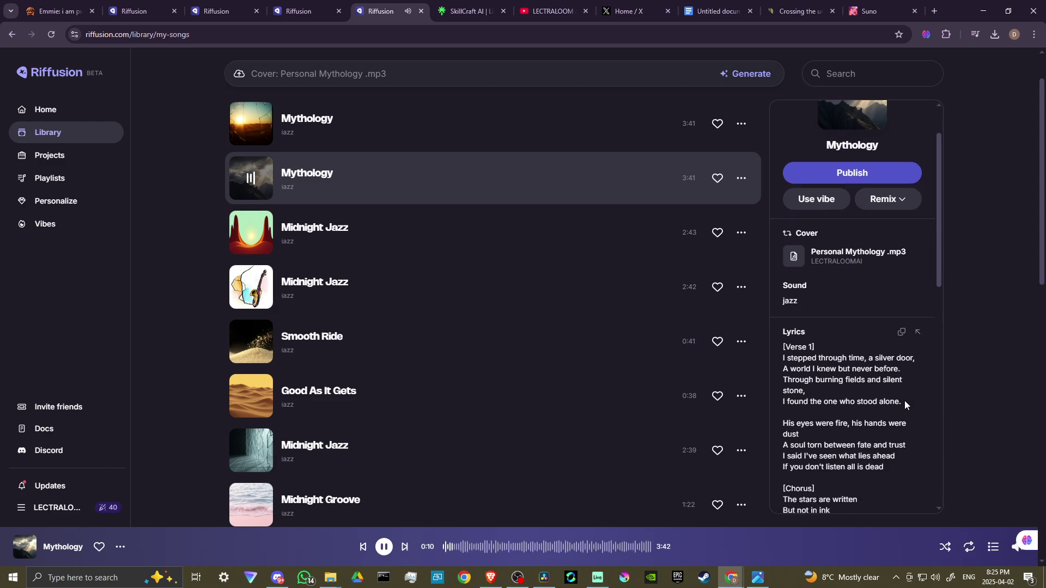
{"action": "scroll", "coordinate": [904, 401], "scroll_direction": "down", "scroll_amount": 1}
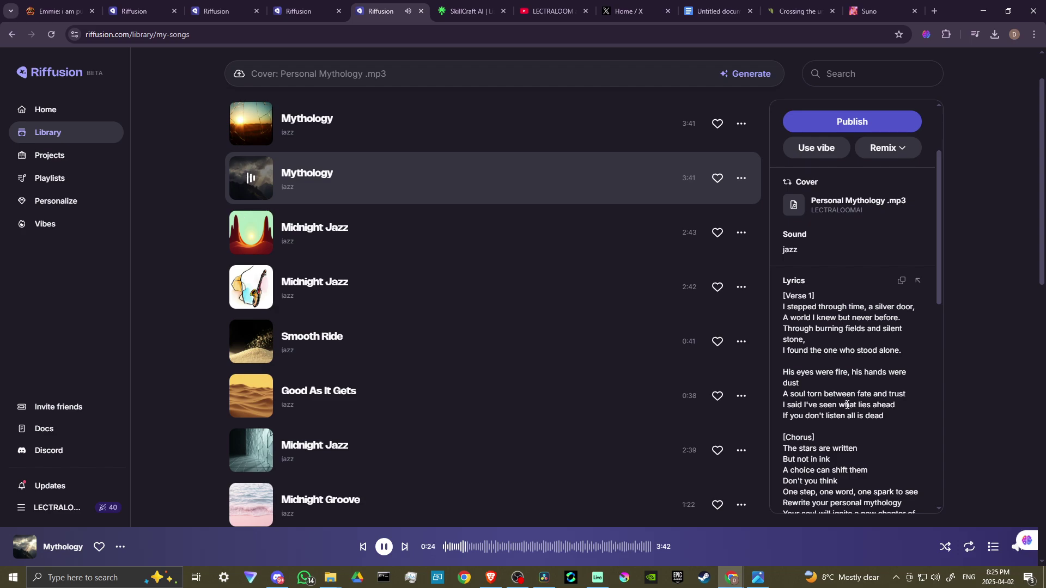
{"action": "scroll", "coordinate": [847, 405], "scroll_direction": "down", "scroll_amount": 1}
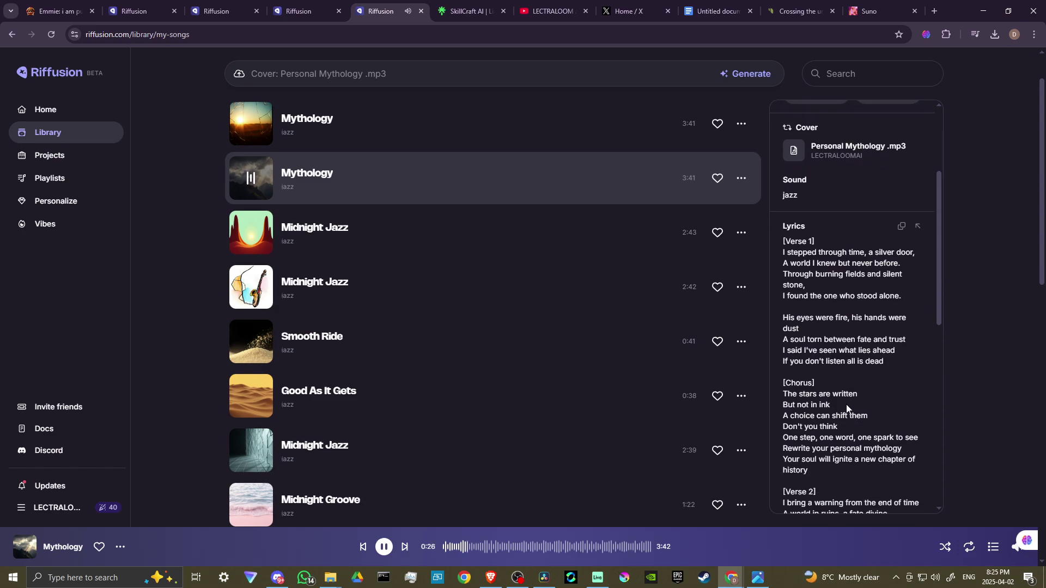
{"action": "scroll", "coordinate": [846, 407], "scroll_direction": "down", "scroll_amount": 1}
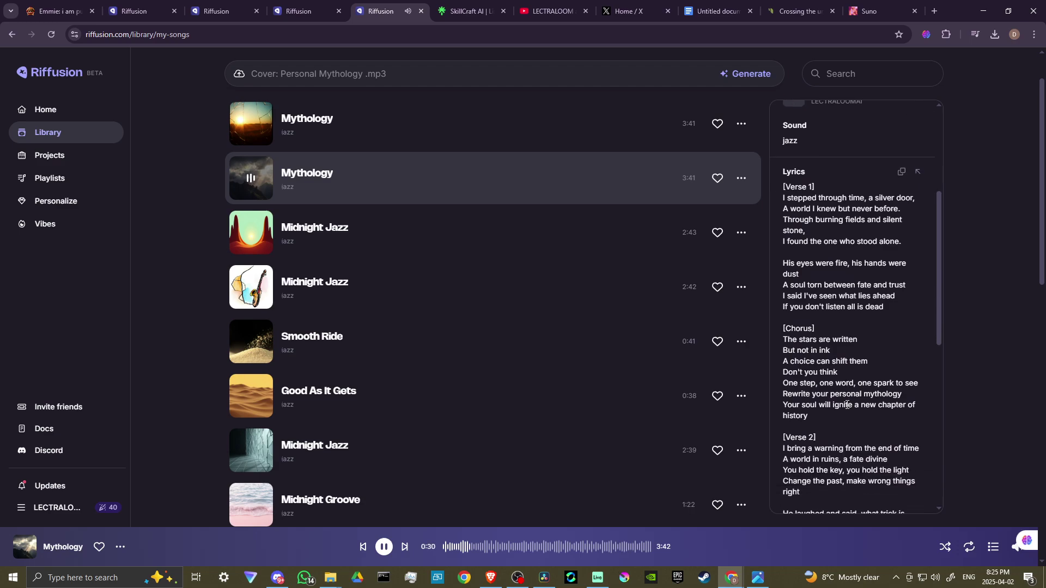
{"action": "scroll", "coordinate": [847, 405], "scroll_direction": "down", "scroll_amount": 1}
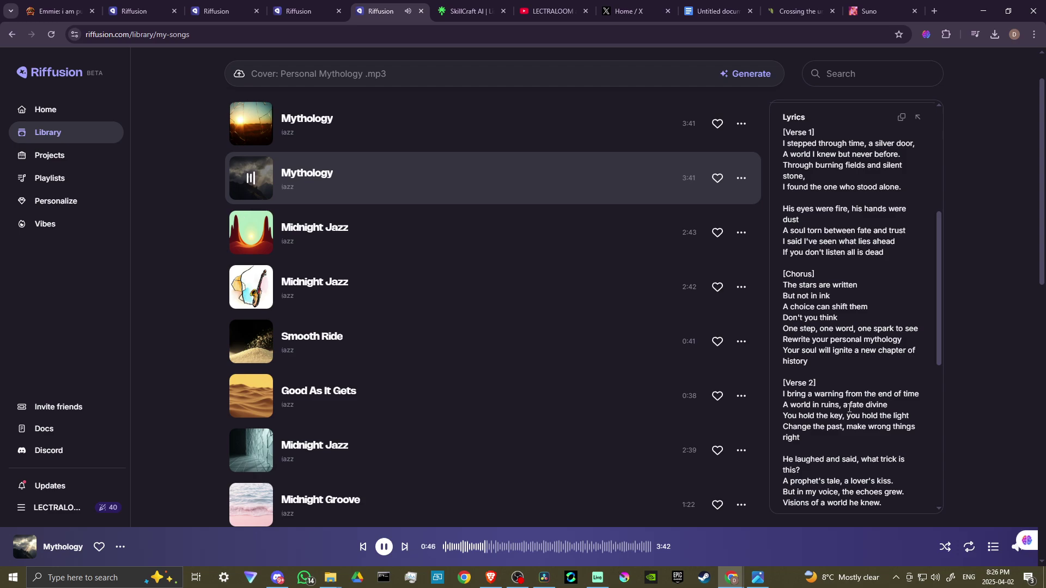
{"action": "scroll", "coordinate": [850, 407], "scroll_direction": "down", "scroll_amount": 1}
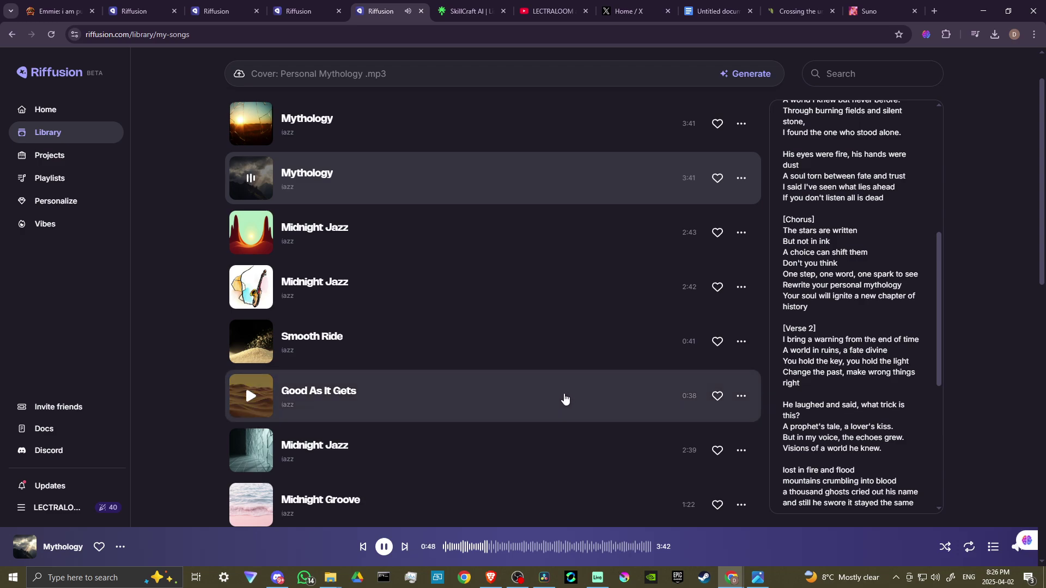
{"action": "left_click", "coordinate": [383, 547]}
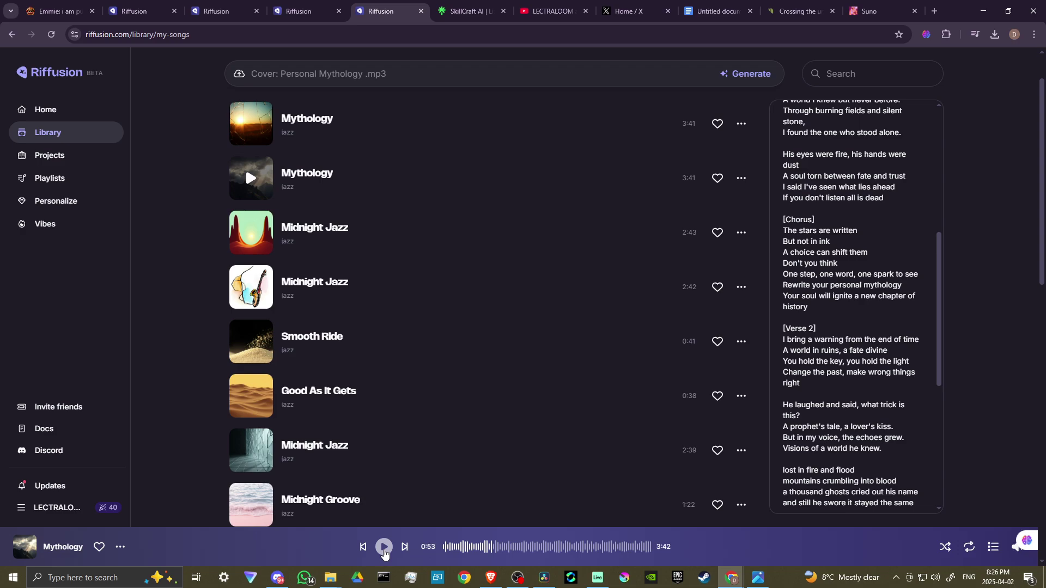
- Resume the Mythology cover, listen to a passage about a third of the way in twice, and pause it
{"action": "left_click", "coordinate": [384, 549]}
{"action": "left_click", "coordinate": [507, 548]}
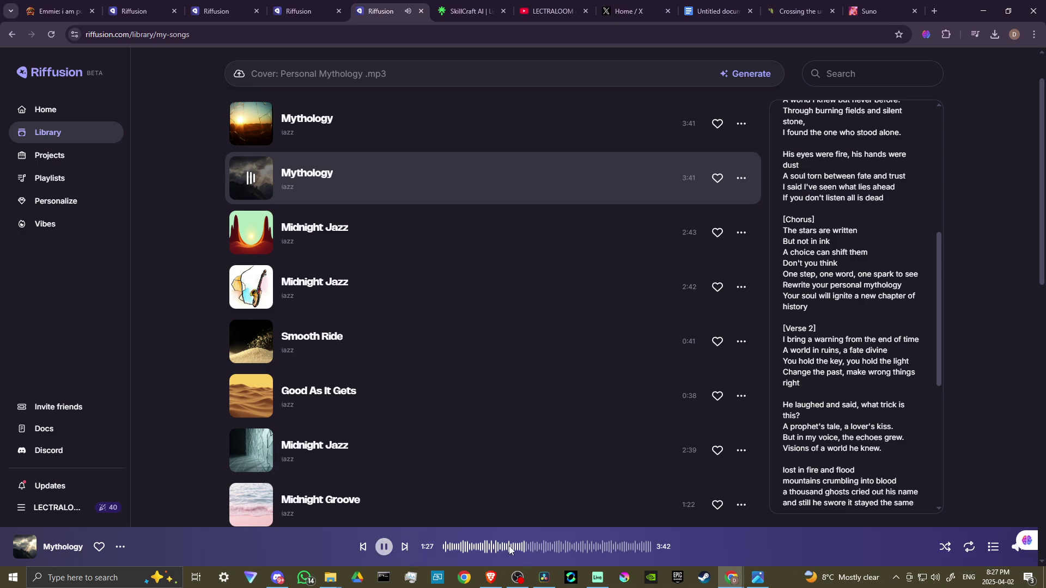
{"action": "left_click", "coordinate": [383, 547]}
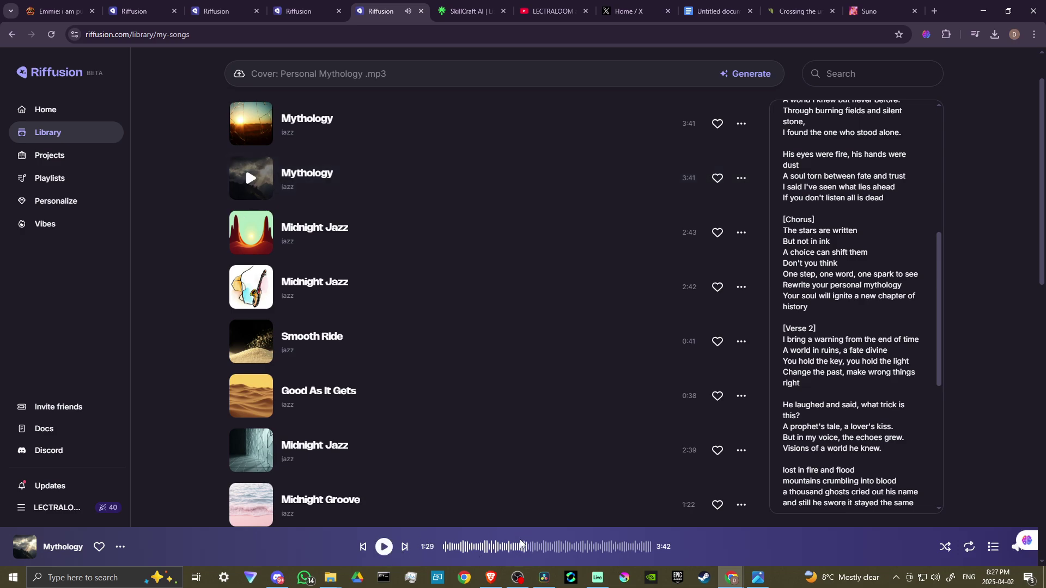
{"action": "left_click", "coordinate": [512, 547]}
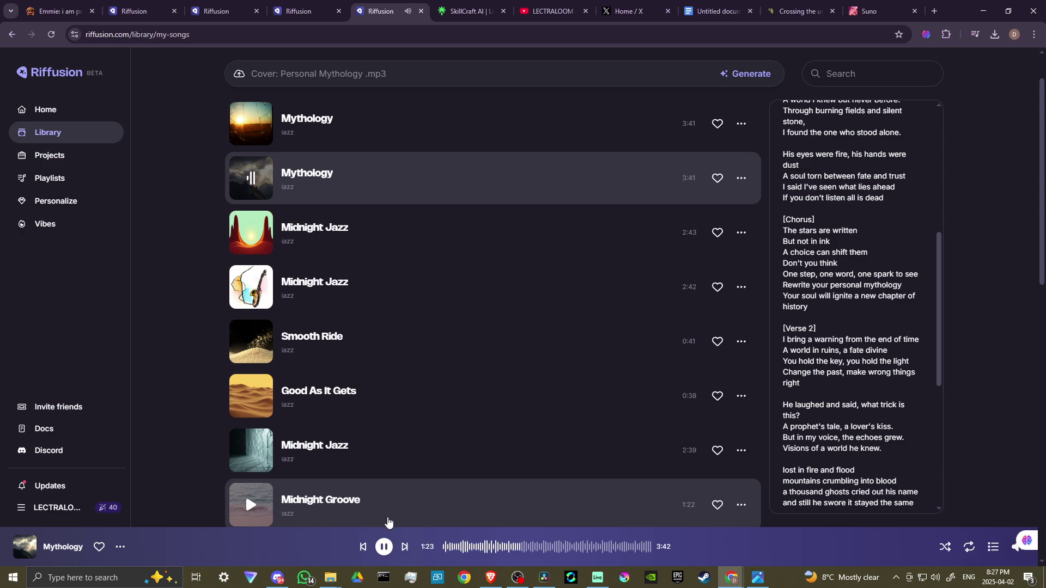
{"action": "left_click", "coordinate": [384, 549]}
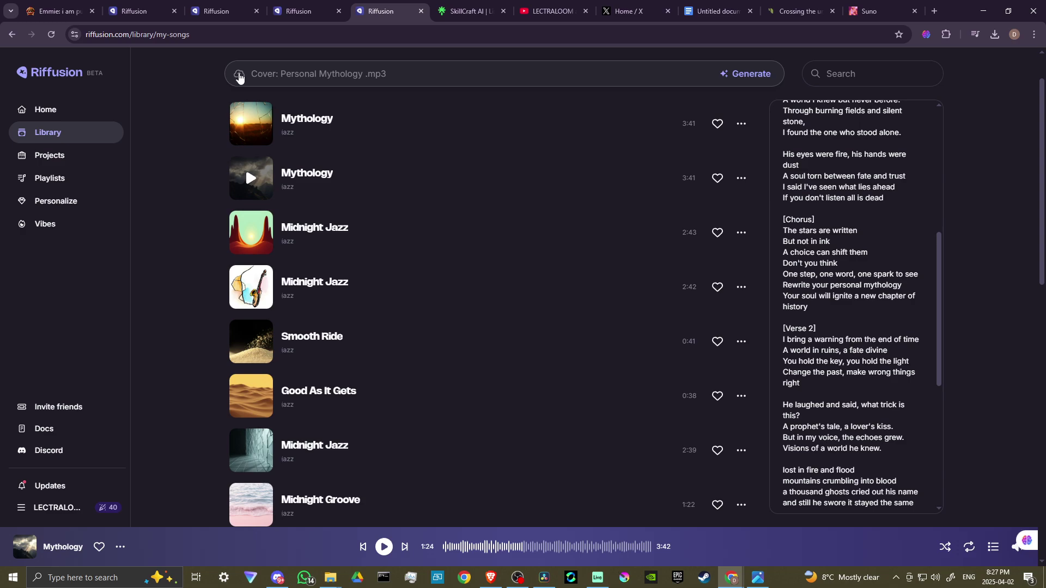
- Reopen the composer for the Personal Mythology cover, examine the tag-free lyrics from first to last verse, and close it
{"action": "left_click", "coordinate": [239, 74]}
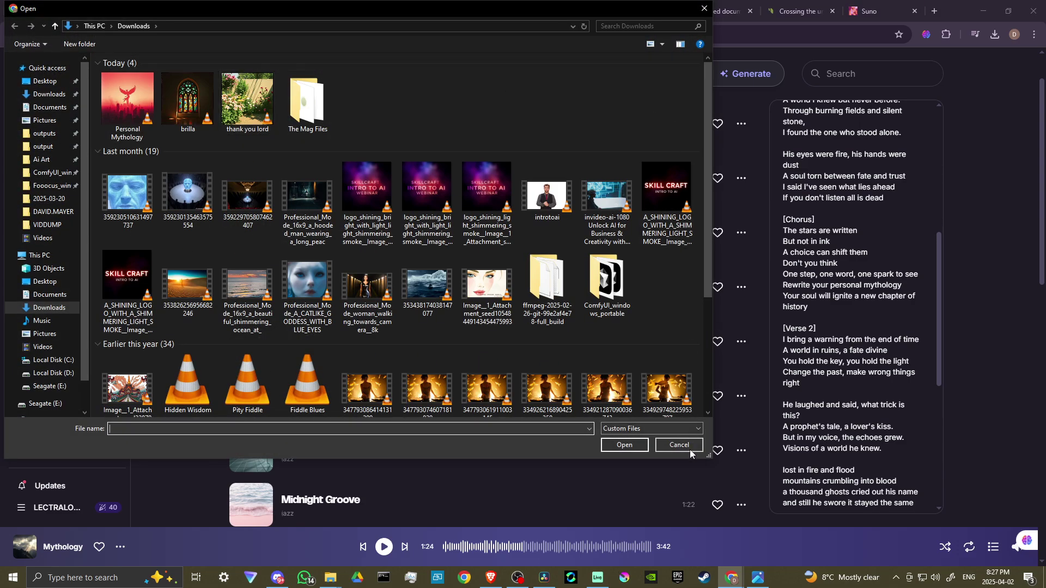
{"action": "left_click", "coordinate": [679, 446]}
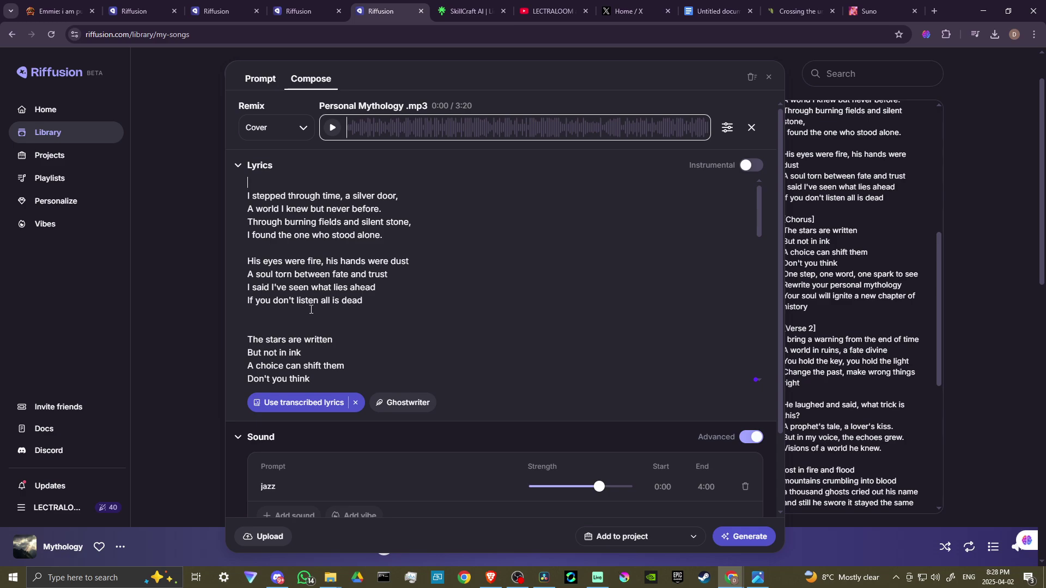
{"action": "scroll", "coordinate": [316, 271], "scroll_direction": "down", "scroll_amount": 5}
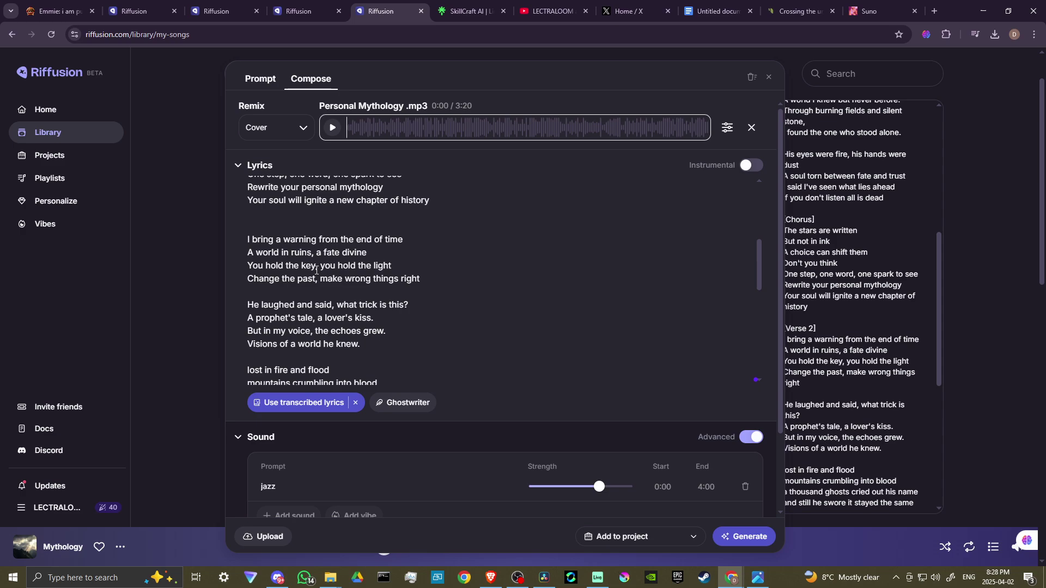
{"action": "scroll", "coordinate": [316, 271], "scroll_direction": "down", "scroll_amount": 3}
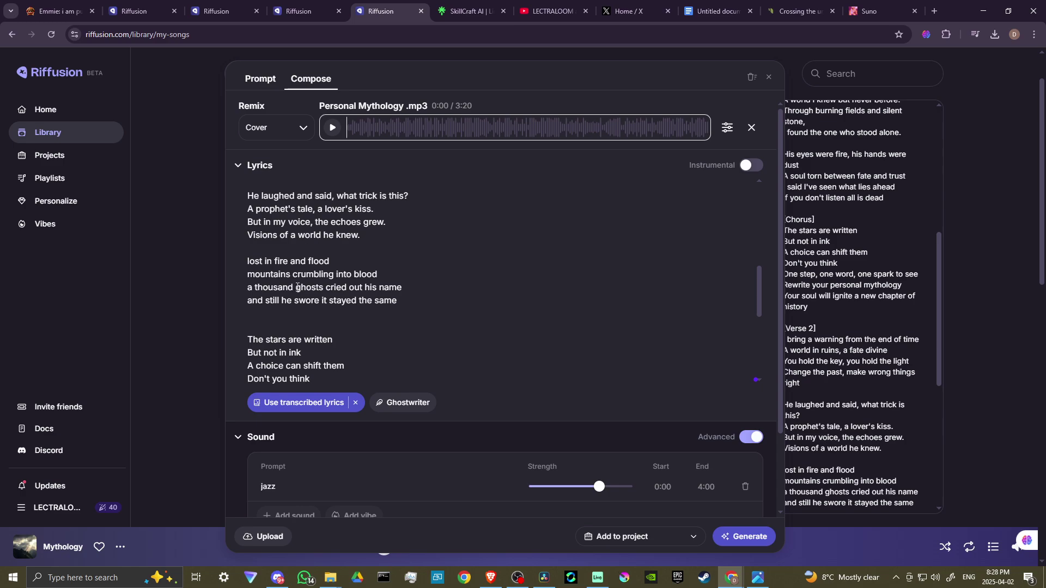
{"action": "scroll", "coordinate": [369, 255], "scroll_direction": "down", "scroll_amount": 1}
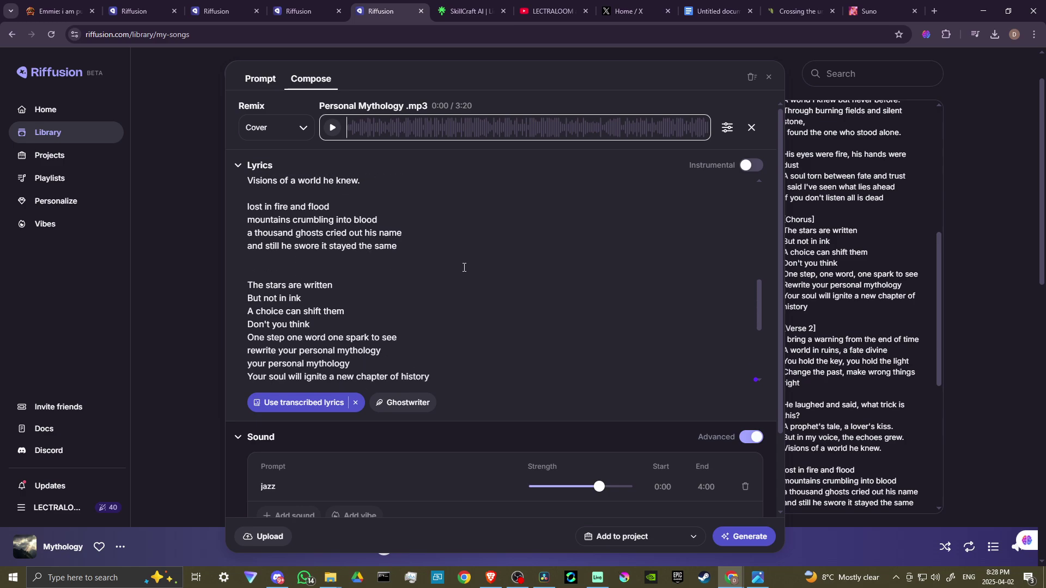
{"action": "scroll", "coordinate": [464, 267], "scroll_direction": "down", "scroll_amount": 3}
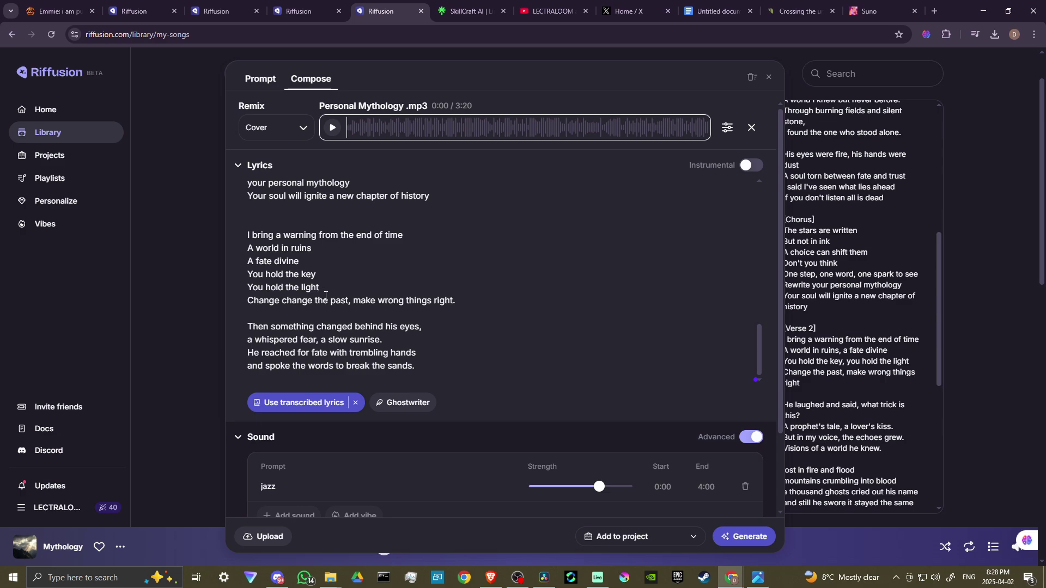
{"action": "scroll", "coordinate": [330, 301], "scroll_direction": "up", "scroll_amount": 1}
{"action": "scroll", "coordinate": [331, 301], "scroll_direction": "down", "scroll_amount": 1}
{"action": "scroll", "coordinate": [334, 301], "scroll_direction": "down", "scroll_amount": 1}
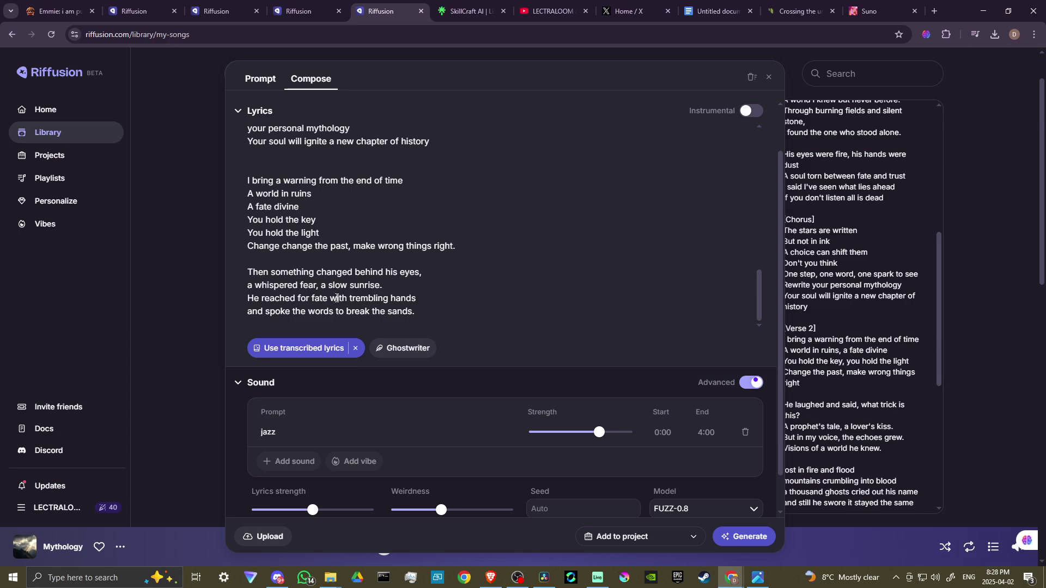
{"action": "scroll", "coordinate": [334, 231], "scroll_direction": "up", "scroll_amount": 5}
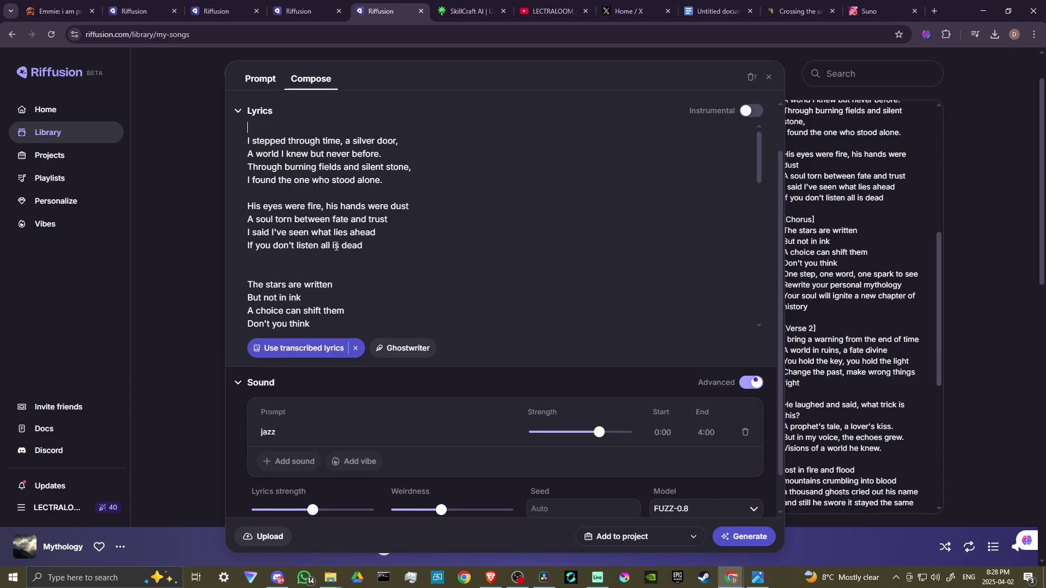
{"action": "scroll", "coordinate": [272, 217], "scroll_direction": "down", "scroll_amount": 4}
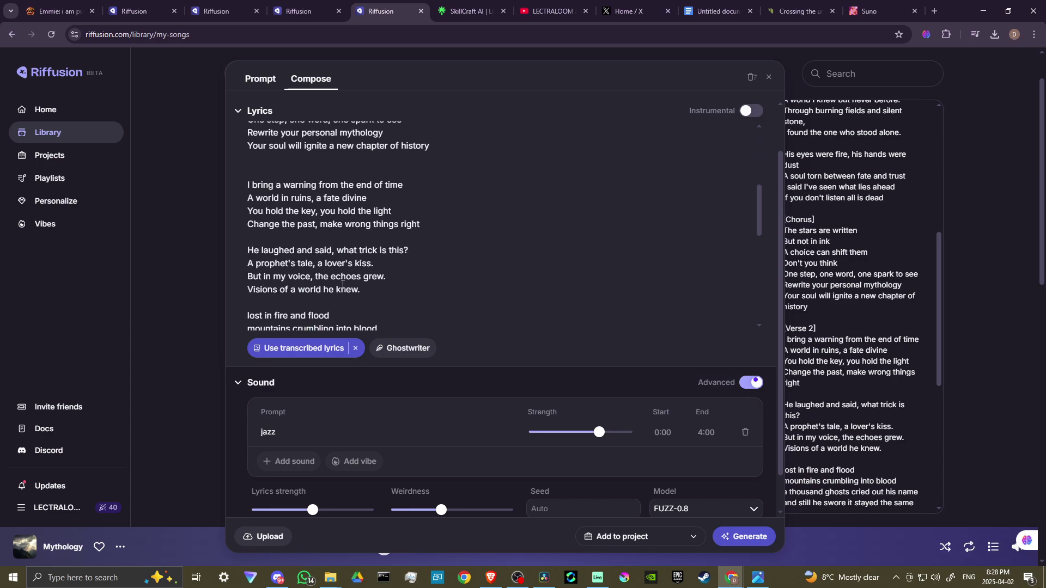
{"action": "scroll", "coordinate": [297, 262], "scroll_direction": "down", "scroll_amount": 2}
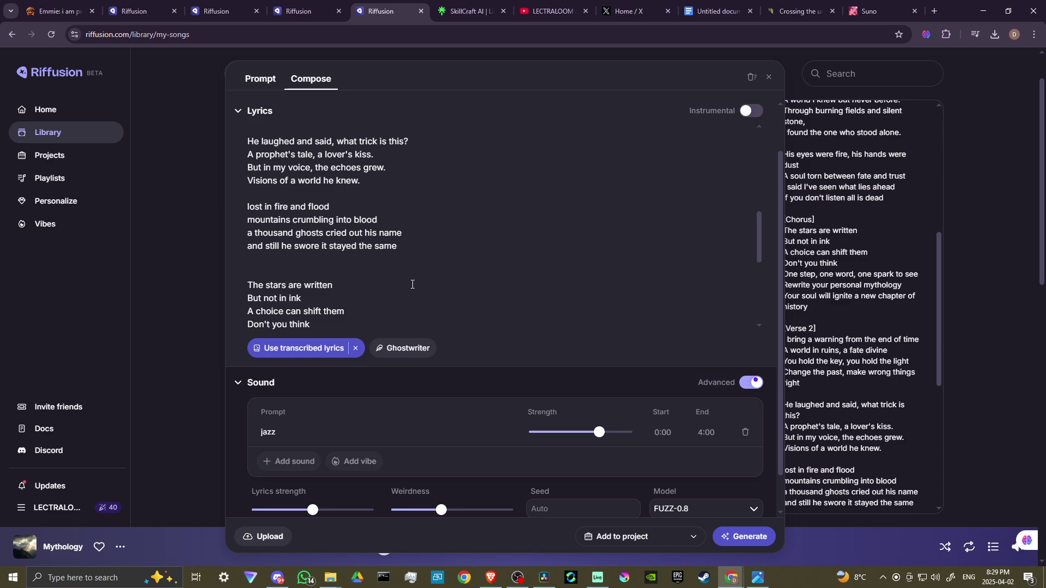
{"action": "left_click", "coordinate": [770, 77]}
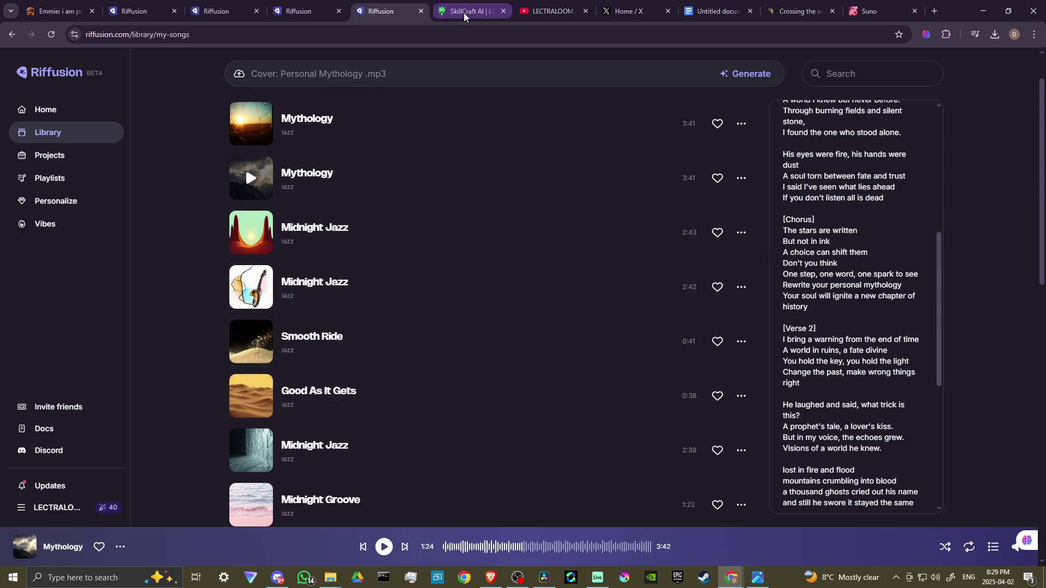
- Switch to the SkillCraft AI Linktree page in the browser
{"action": "mouse_move", "coordinate": [464, 17]}
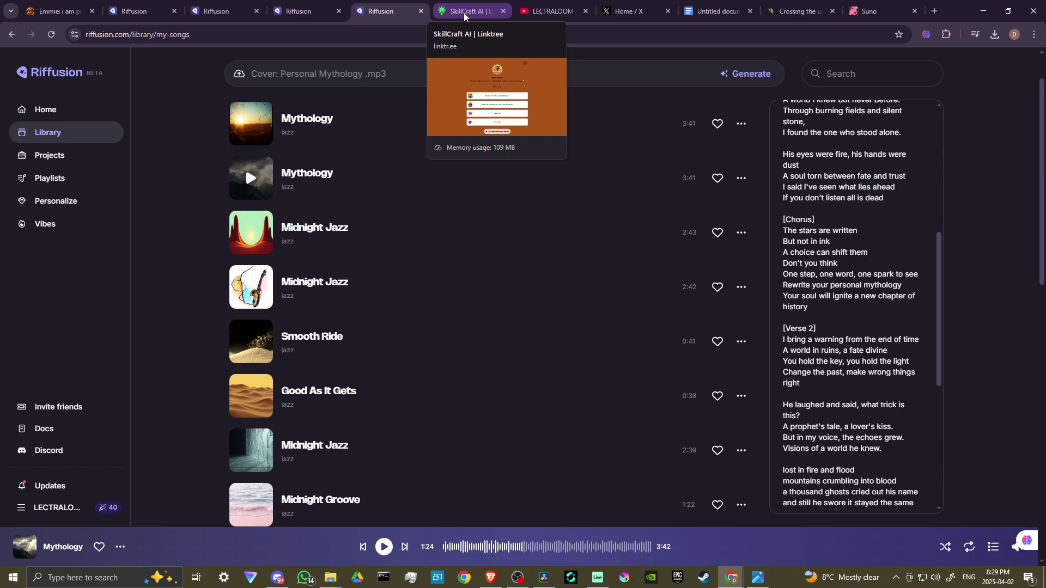
{"action": "left_click", "coordinate": [464, 16]}
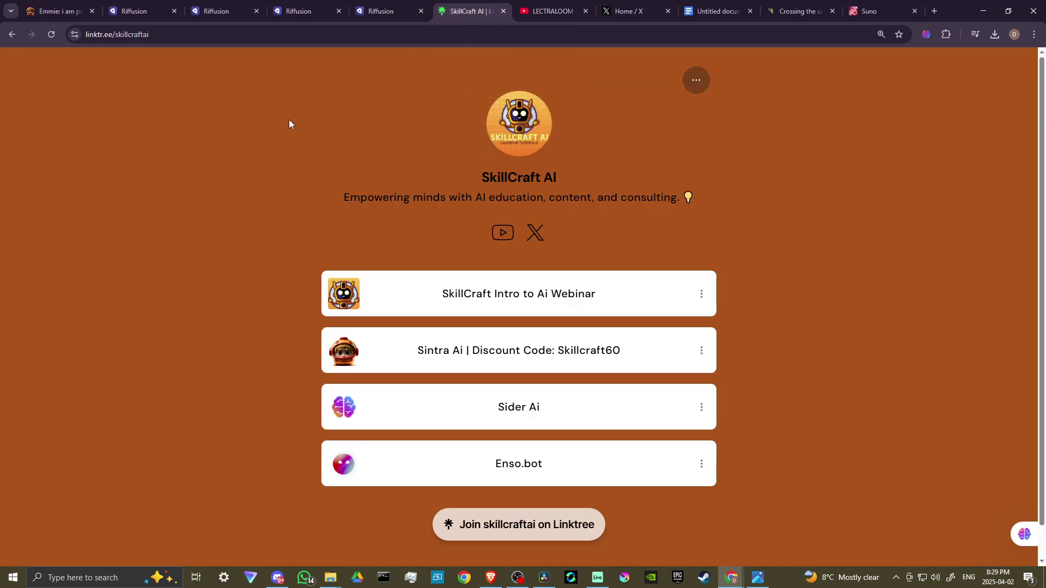